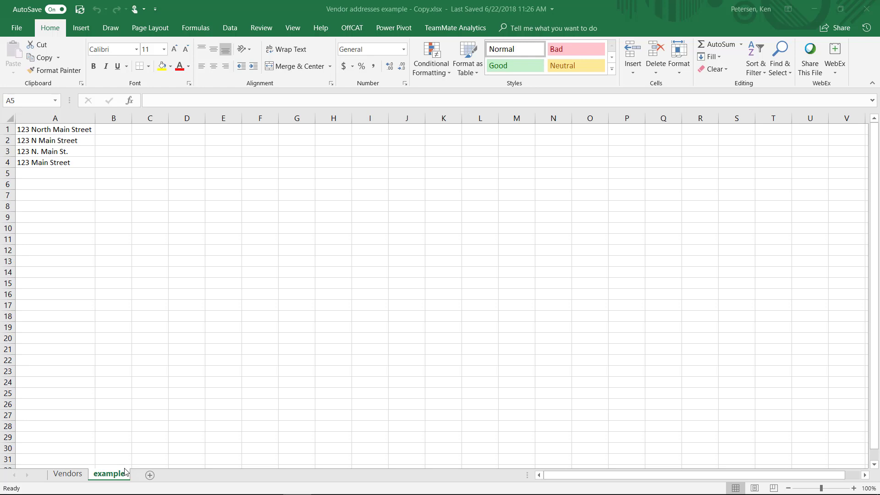
On the Vendors sheet, split Address1 on spaces, keeping only trimmed section 1 (street numbers) in a new column.
click(79, 476)
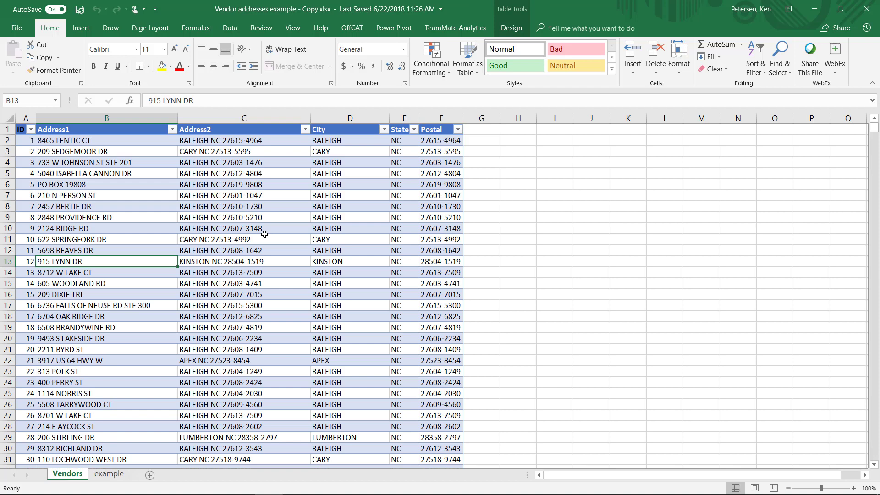
click(455, 28)
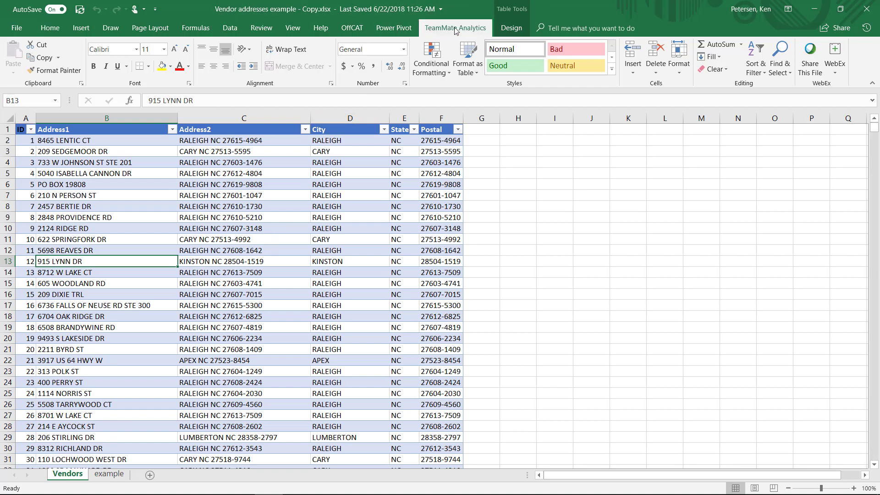
click(75, 71)
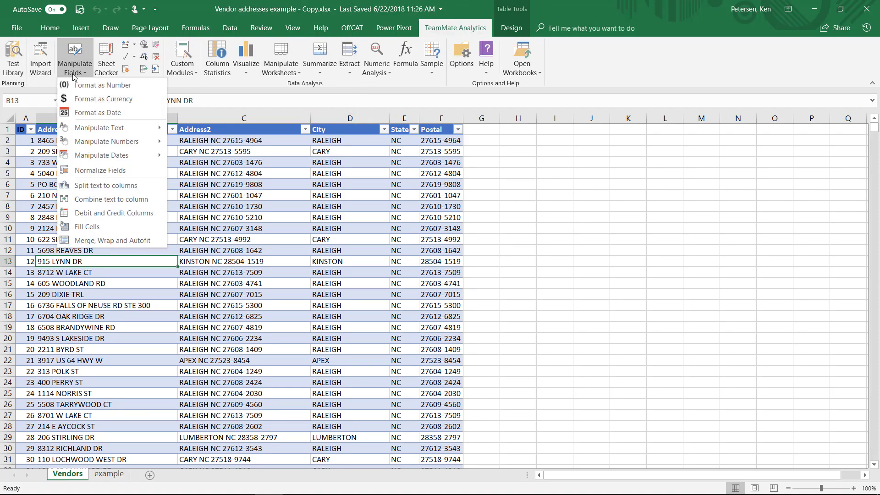
click(104, 186)
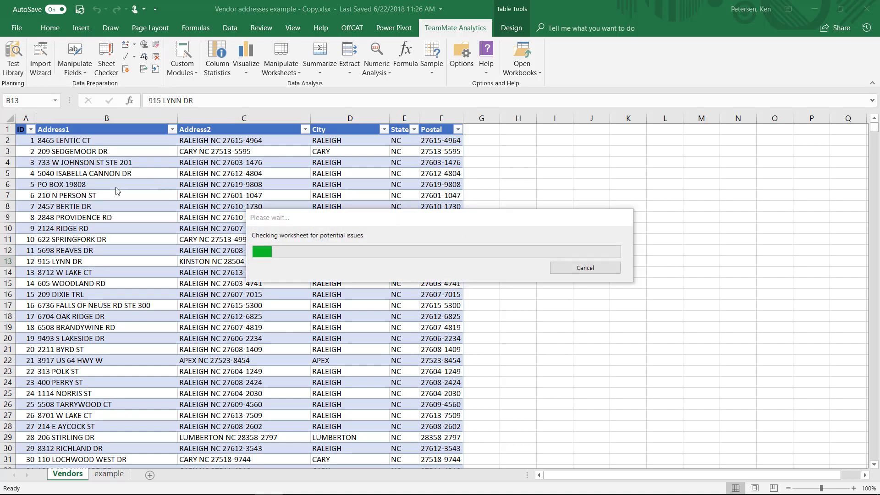
click(431, 179)
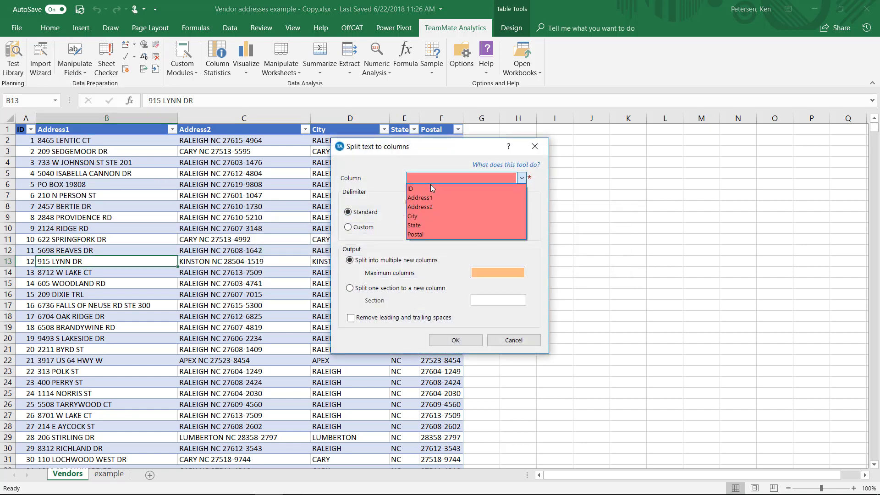
click(433, 197)
click(435, 212)
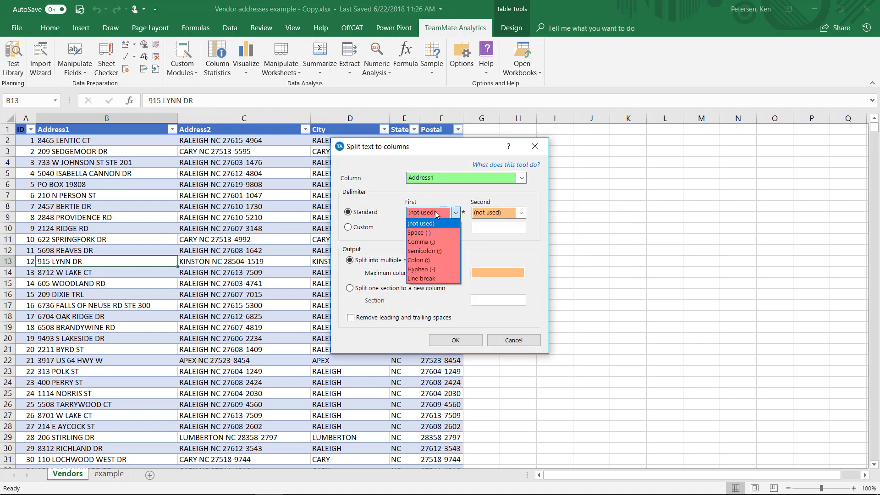
click(436, 232)
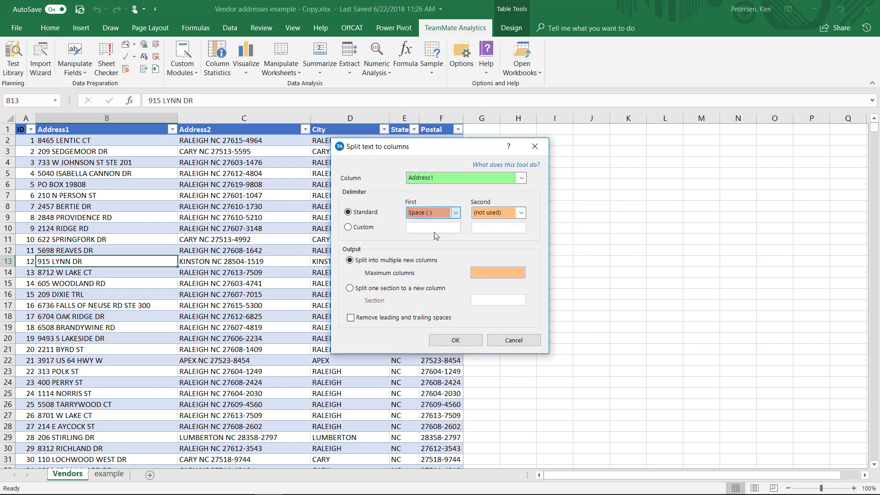
click(374, 290)
click(476, 299)
text(1)
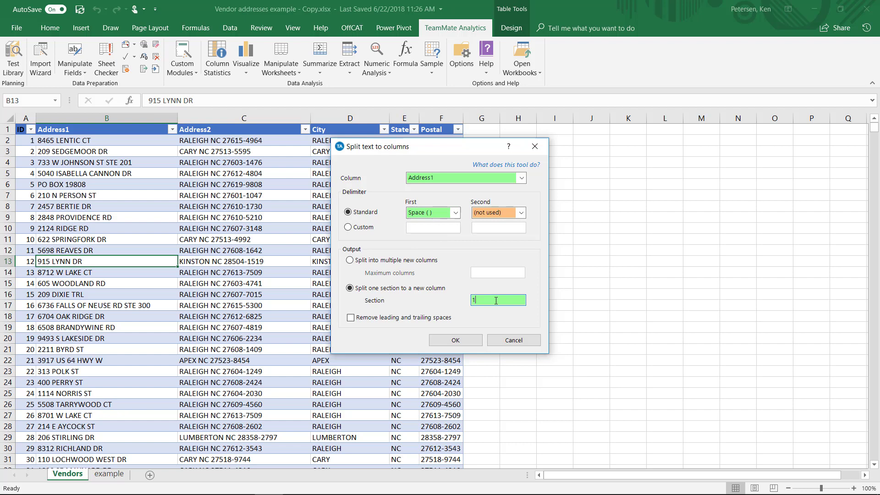
click(386, 321)
click(453, 340)
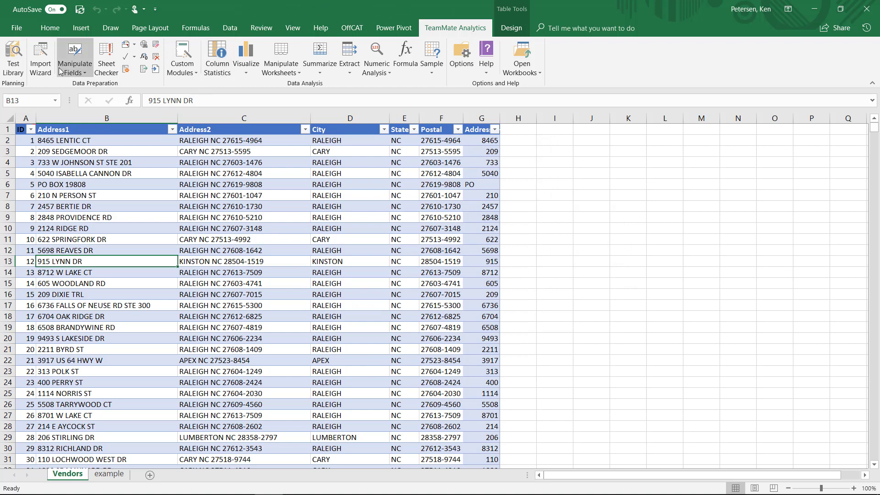
Split Address2 on spaces, keeping only trimmed section 1 (RALEIGH, CARY, KINSTON…) in a new column.
click(75, 68)
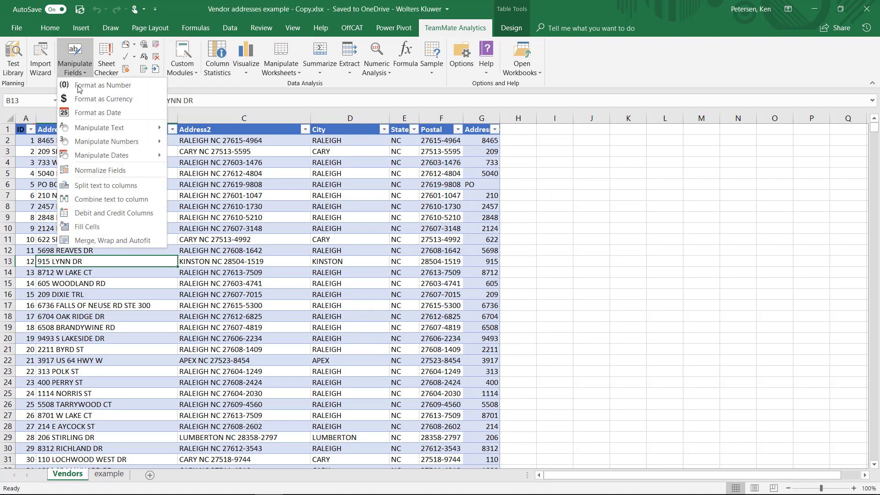
click(106, 185)
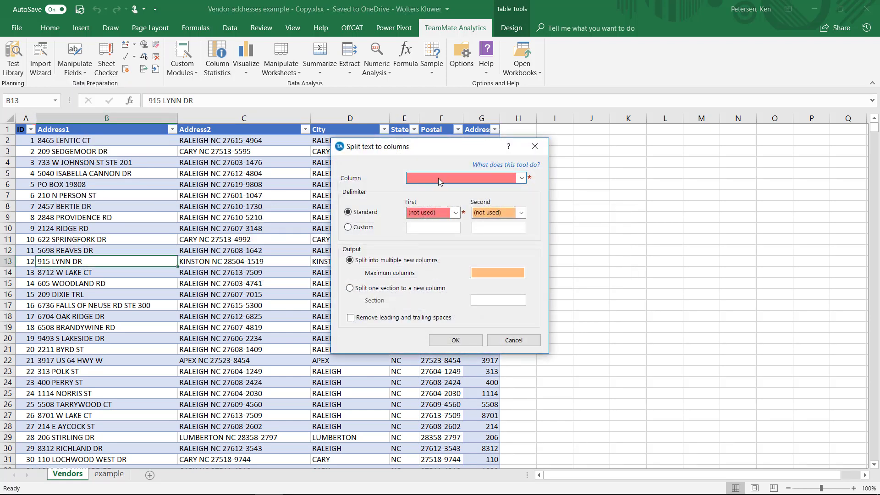
click(438, 178)
click(437, 207)
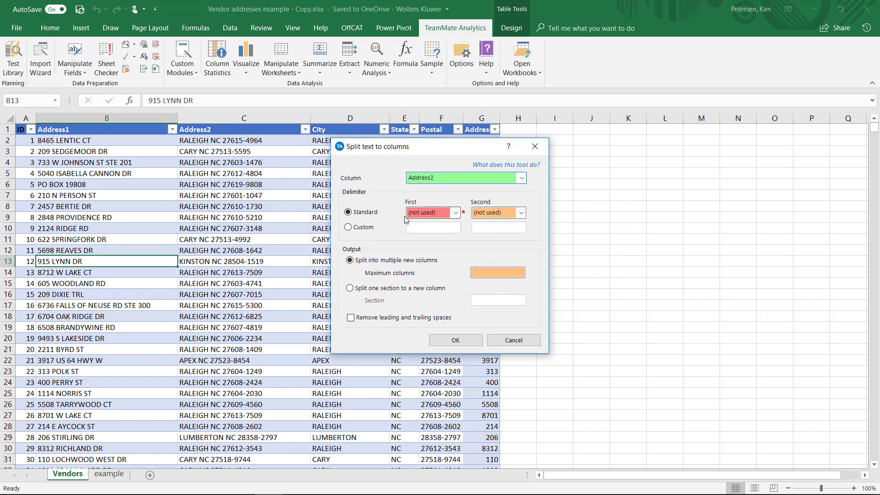
click(427, 210)
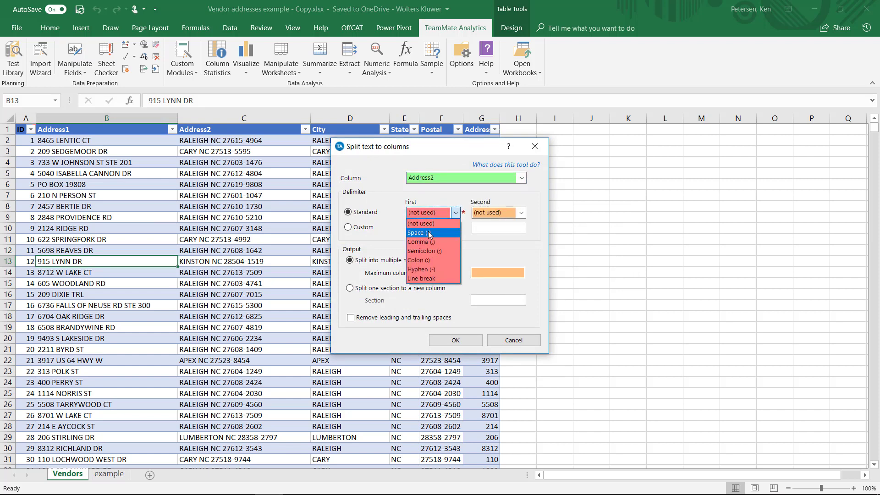
click(428, 233)
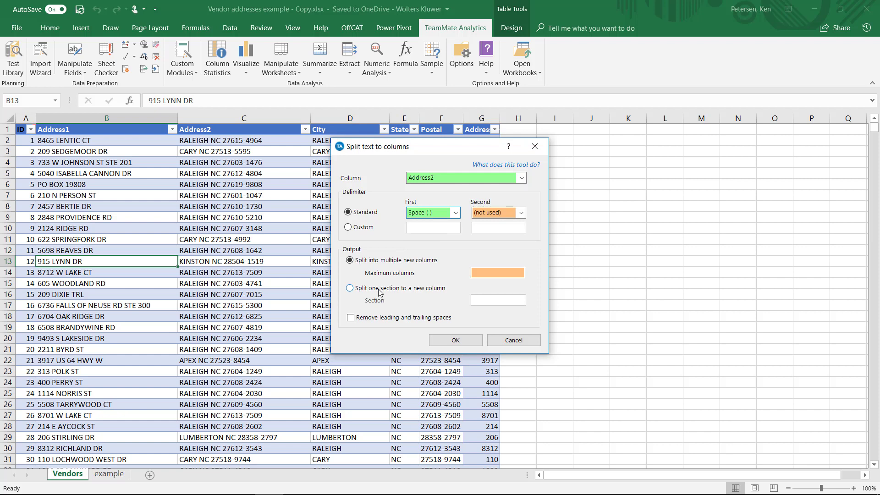
click(350, 288)
click(494, 298)
text(1)
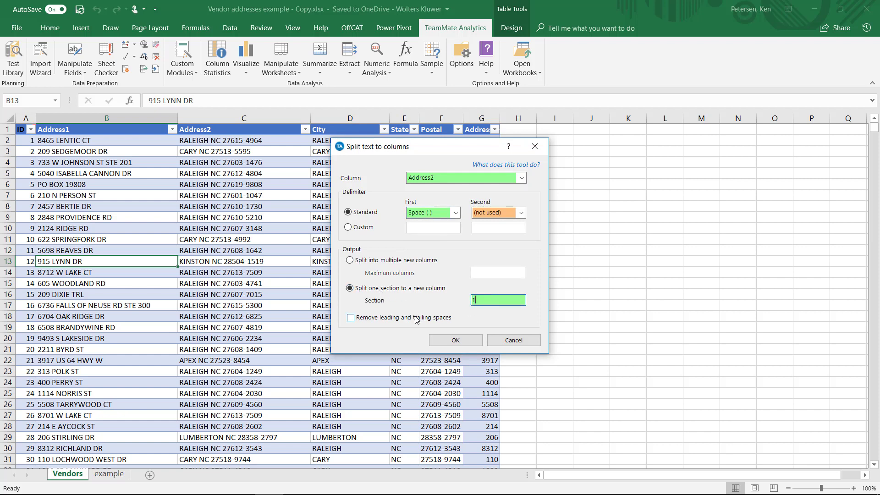
click(415, 317)
click(455, 341)
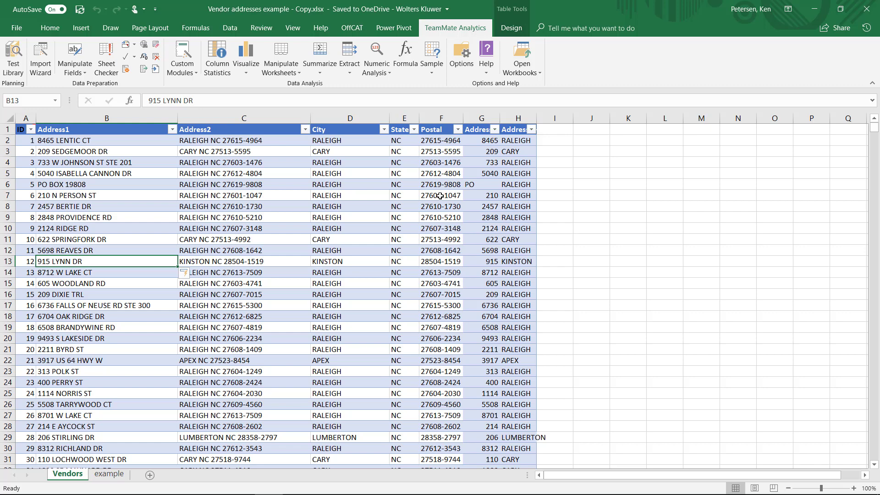
Split Postal on the hyphen, keeping only trimmed section 1, the five-digit ZIP, in a new column.
click(79, 71)
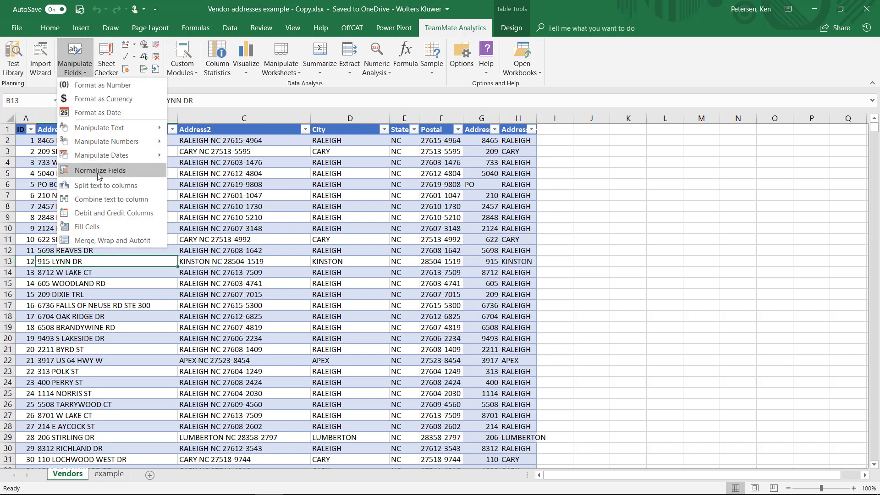
click(98, 185)
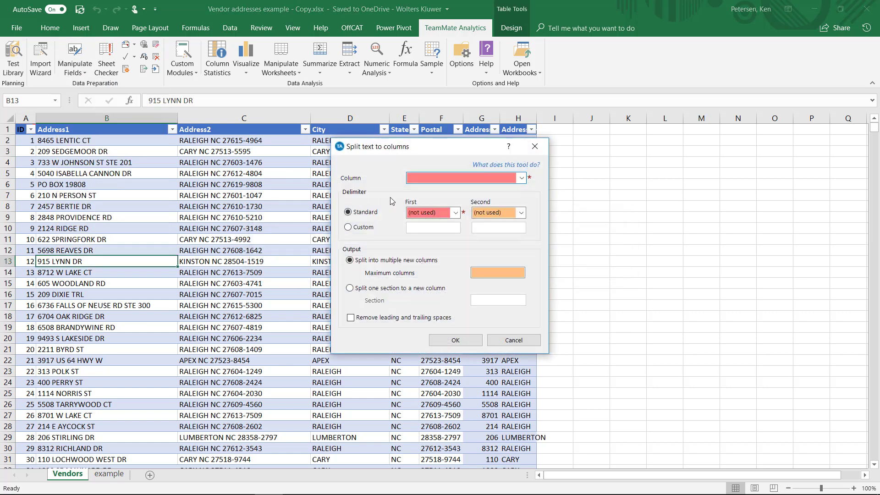
click(432, 178)
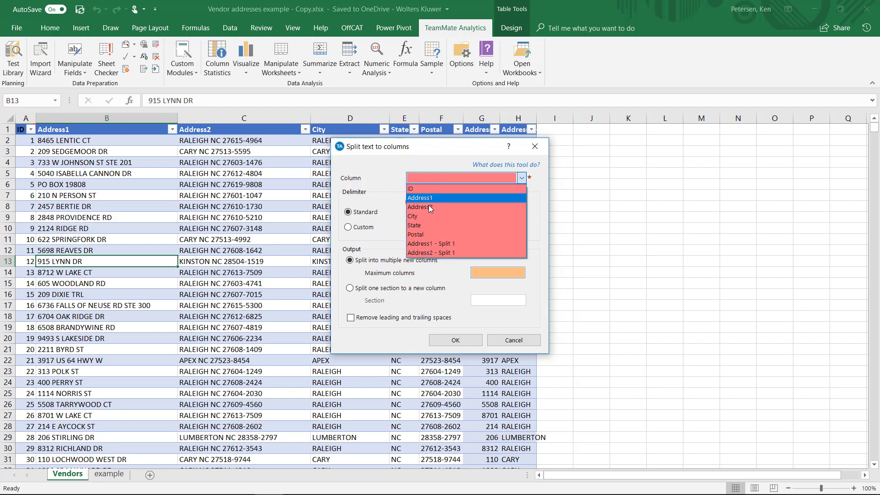
click(430, 240)
click(429, 212)
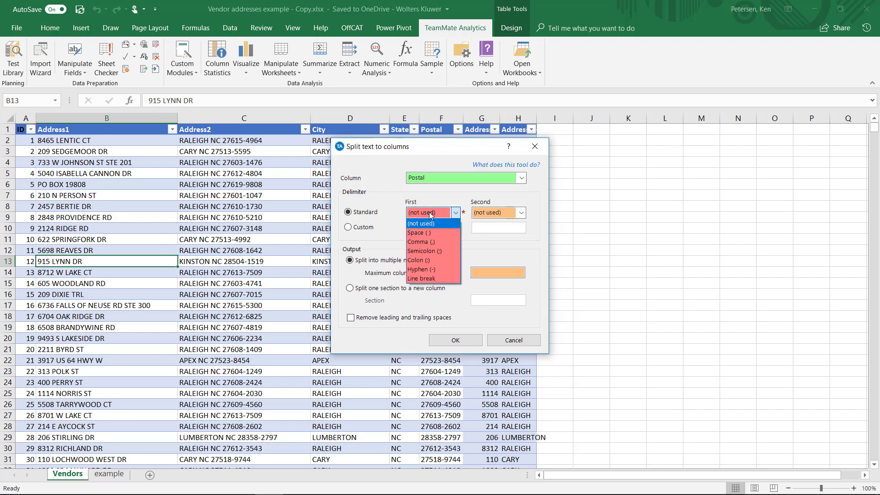
click(434, 269)
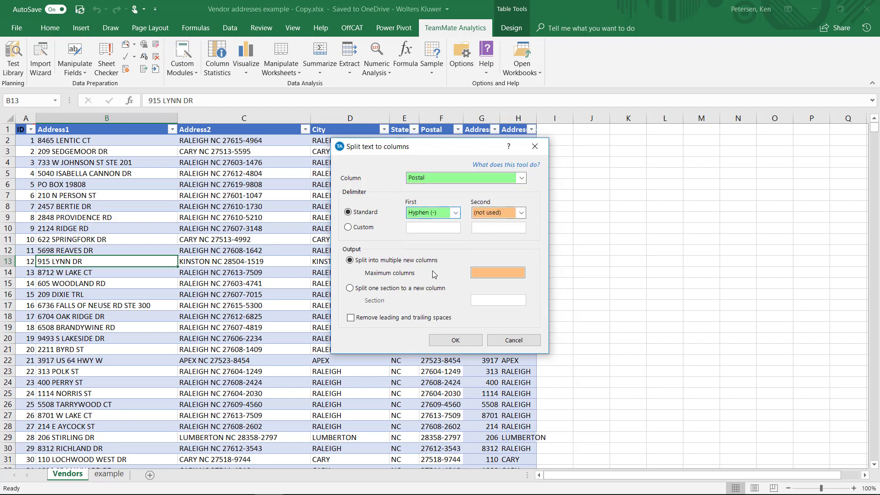
click(385, 288)
click(487, 301)
text(1)
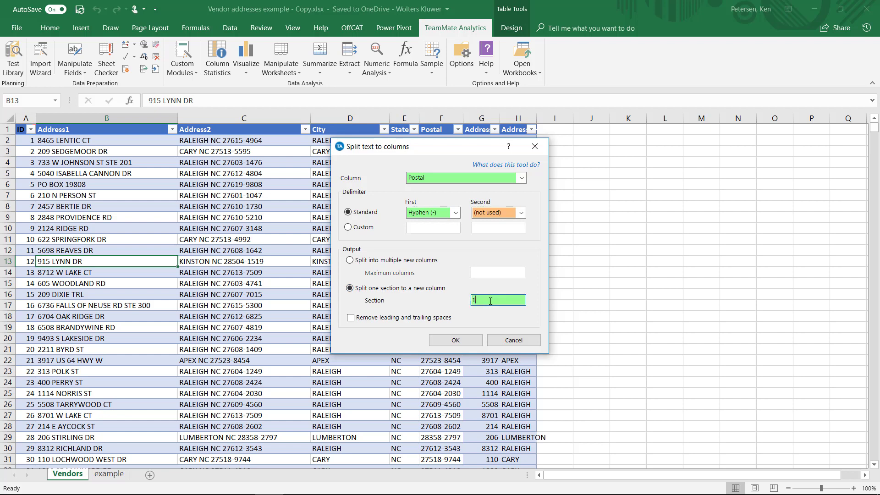
click(431, 318)
click(452, 337)
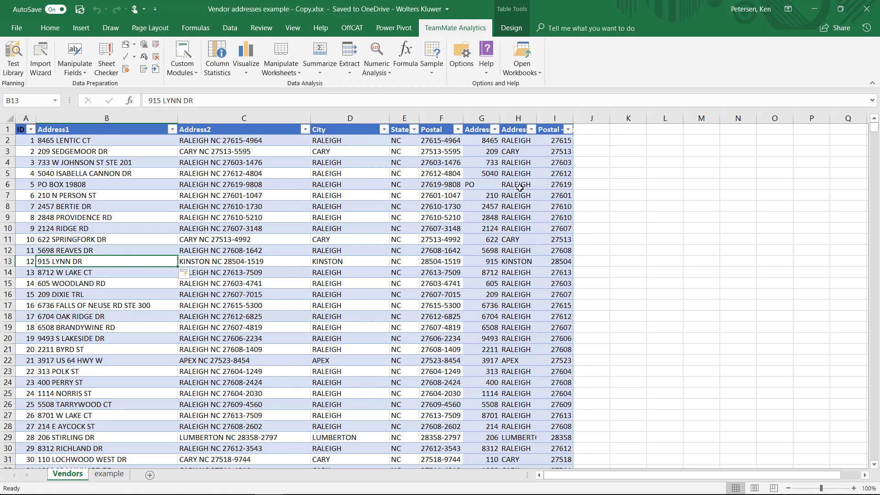
Inspect the PO value in G6 and the city value in H6.
click(487, 185)
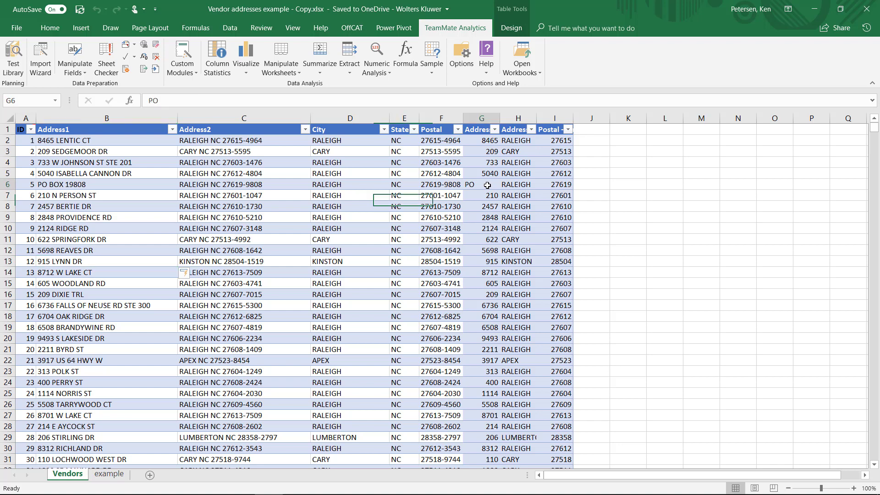
click(519, 182)
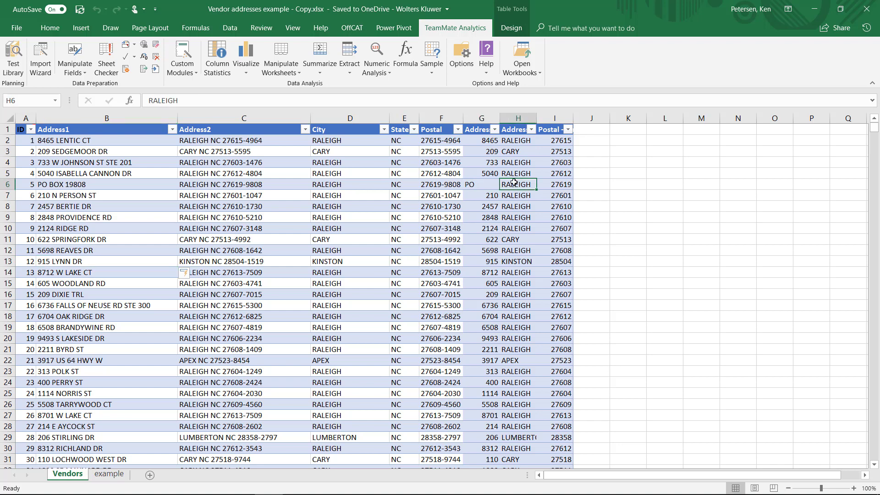
click(487, 184)
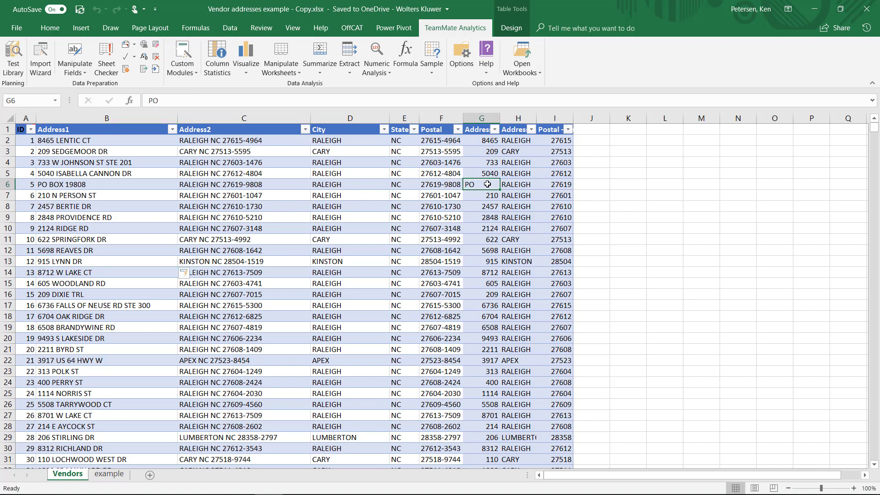
click(521, 184)
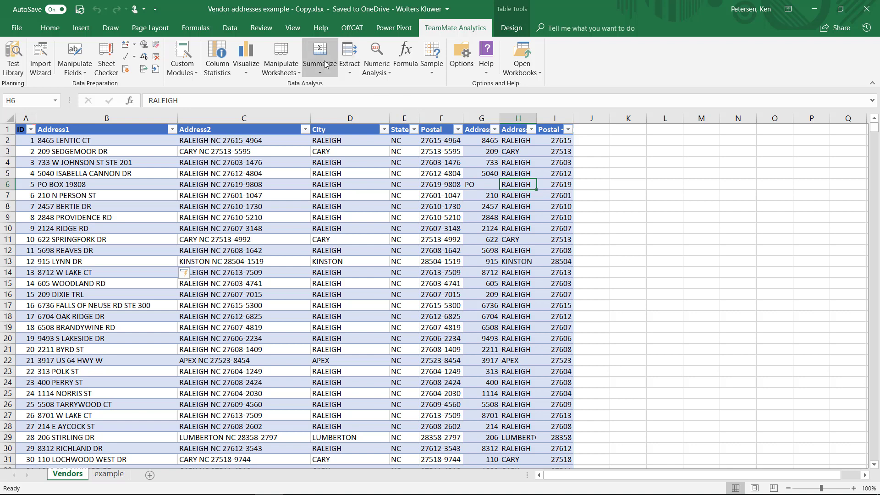
Run an Exception Report for Address1 - Split 1 greater than 0, then return to Vendors.
click(351, 69)
click(378, 85)
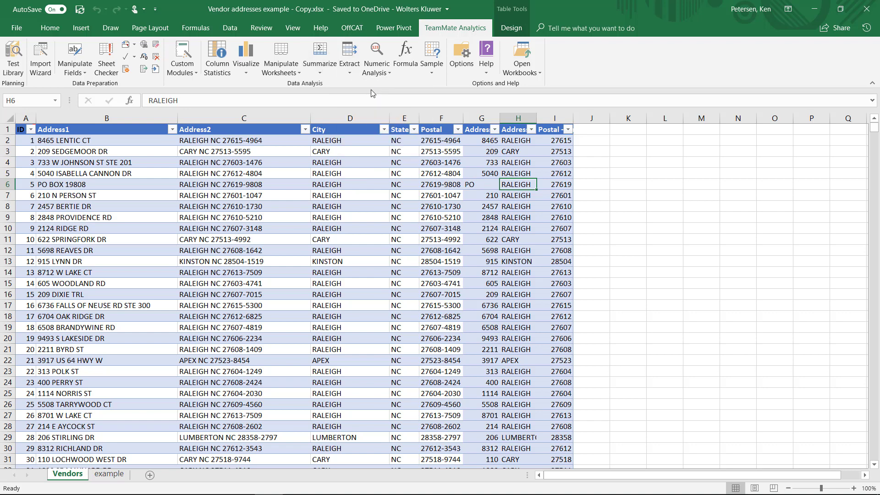
click(145, 133)
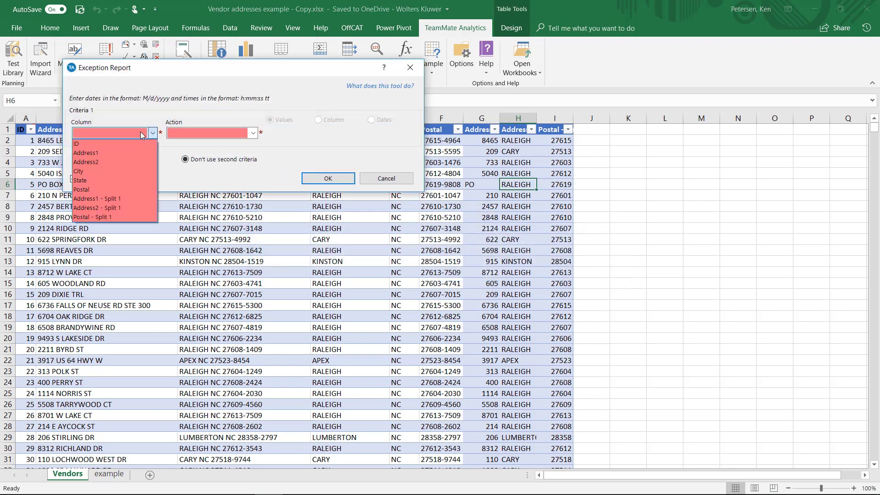
click(121, 200)
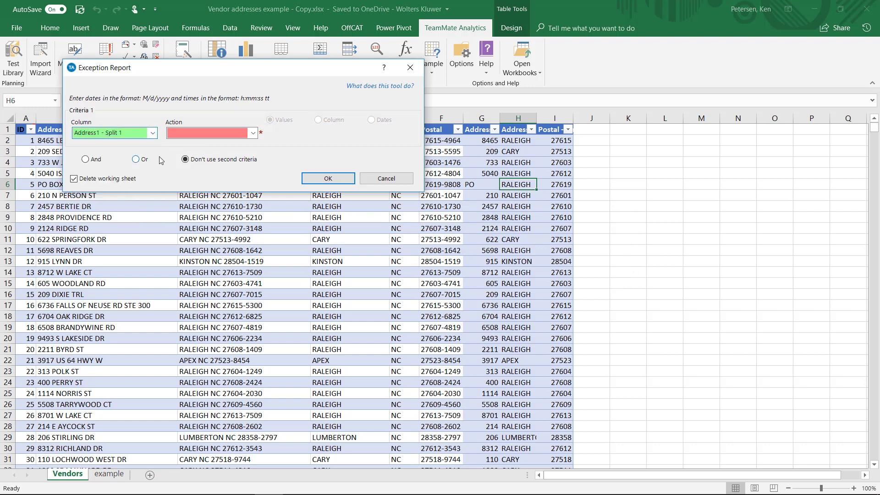
click(195, 134)
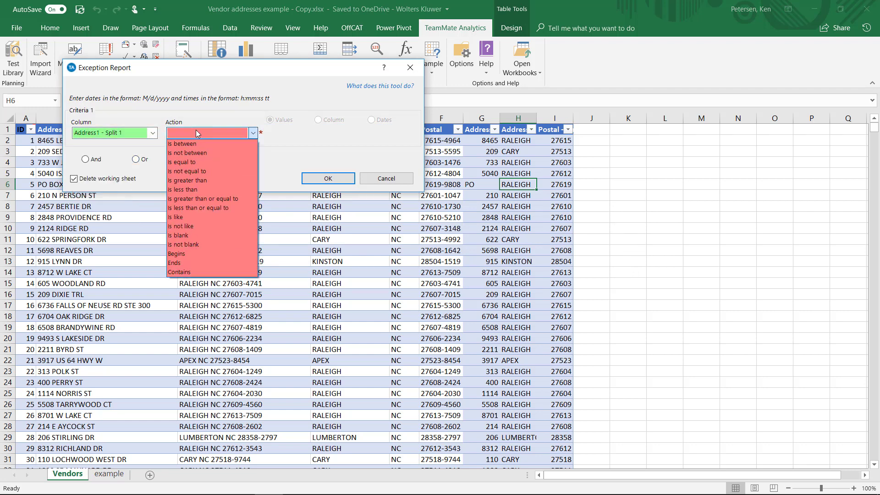
click(197, 180)
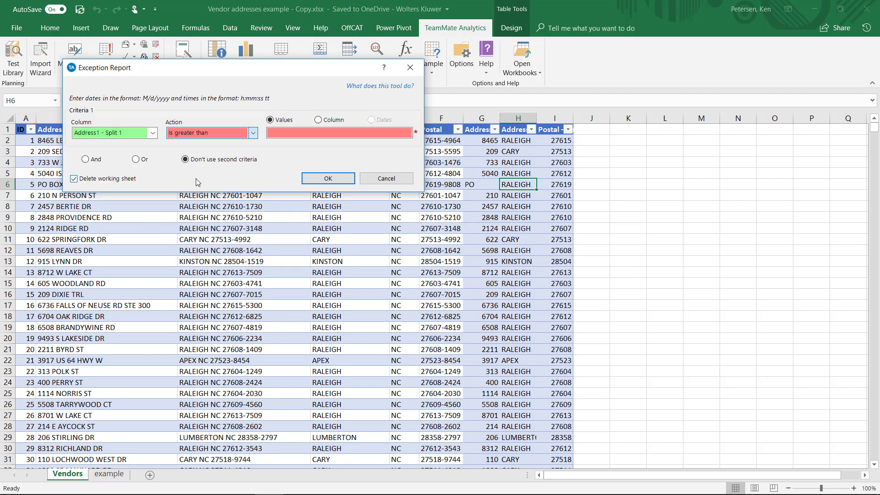
click(306, 131)
text(0)
click(325, 177)
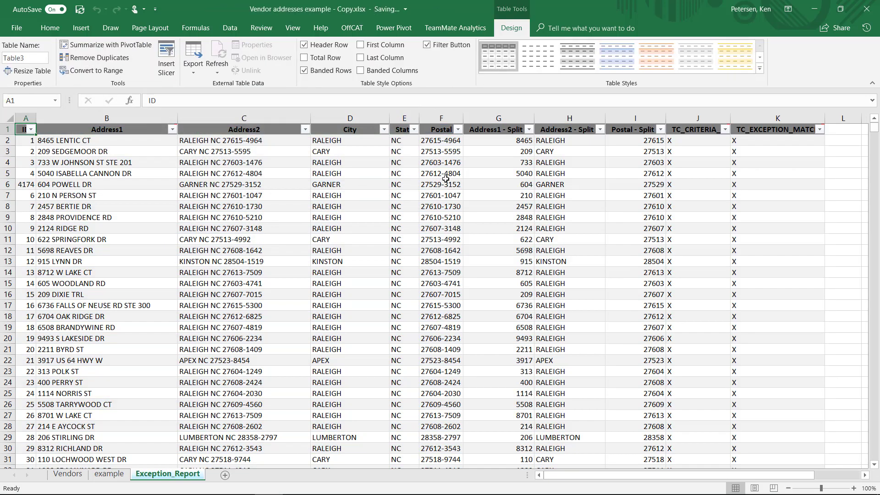
click(508, 149)
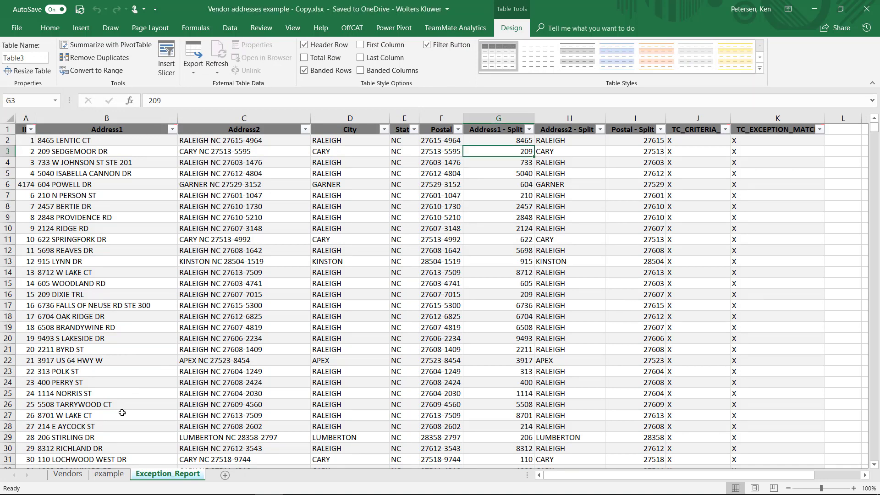
click(76, 476)
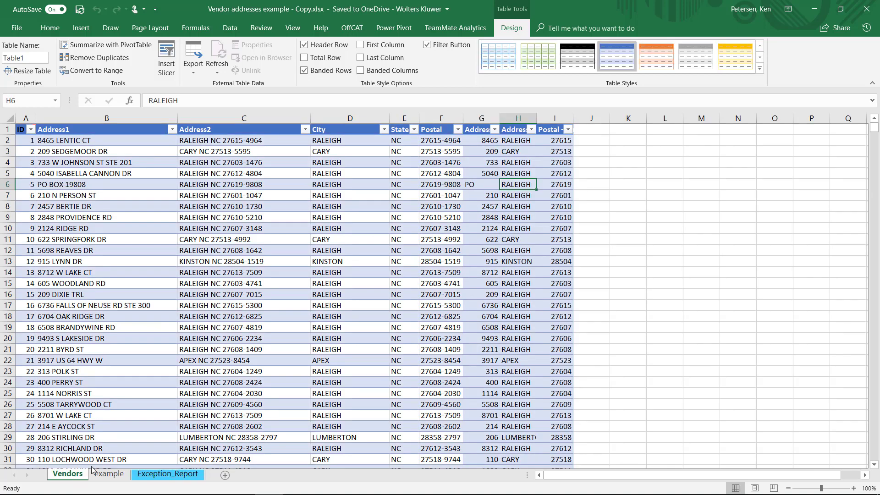
Run a second Exception Report for Address2 - Split 1 greater than 0.
click(456, 28)
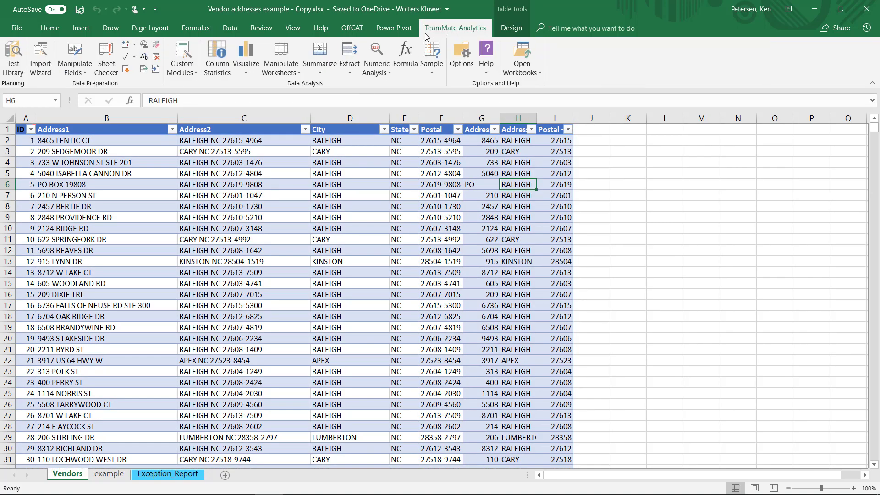
click(349, 66)
click(358, 85)
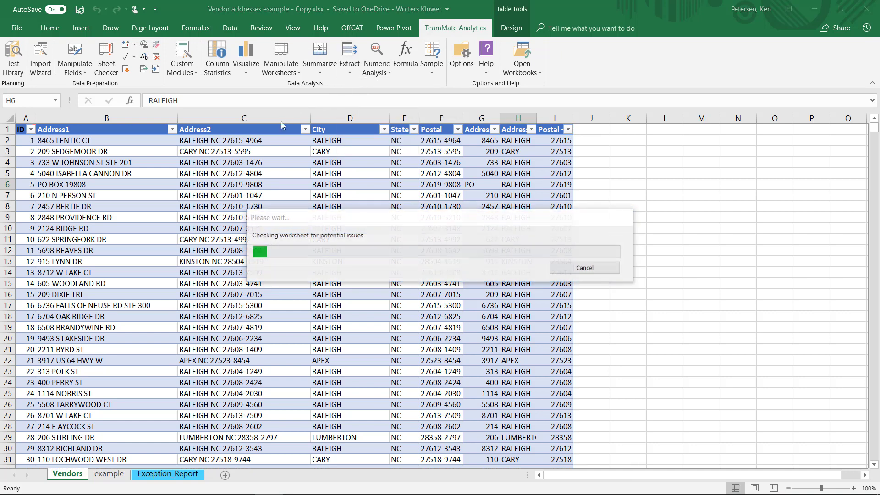
click(154, 148)
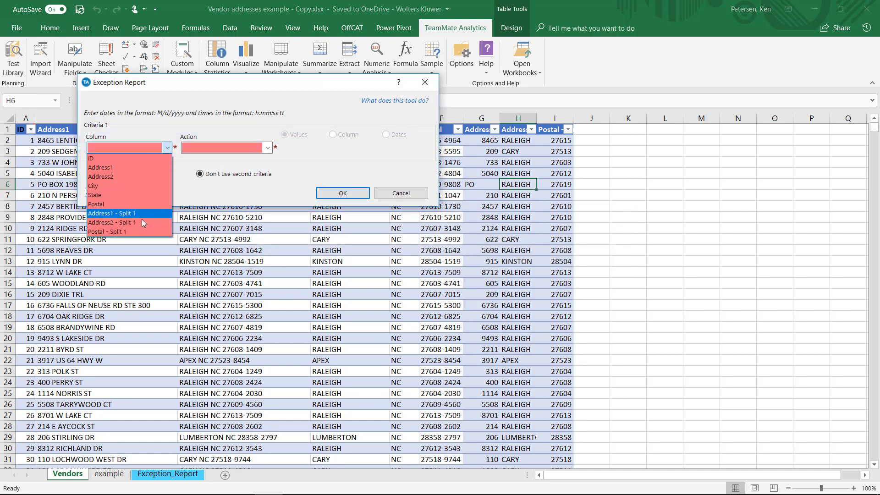
click(114, 222)
click(231, 147)
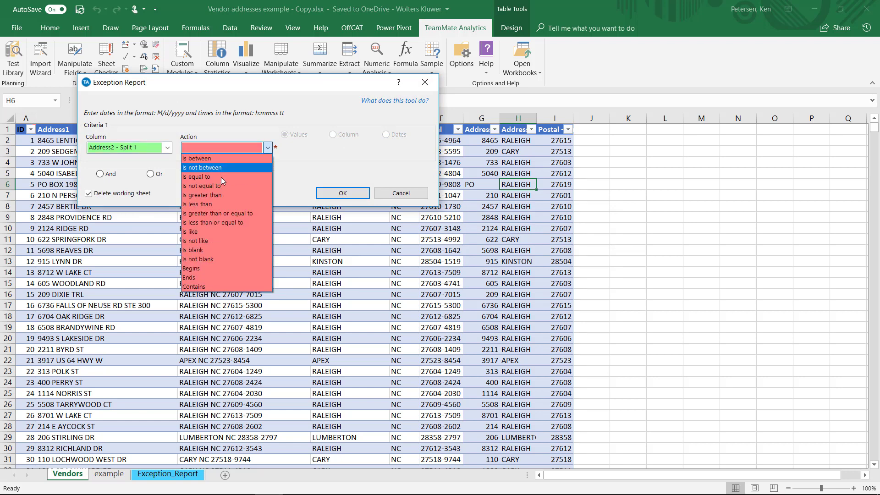
click(224, 196)
click(322, 146)
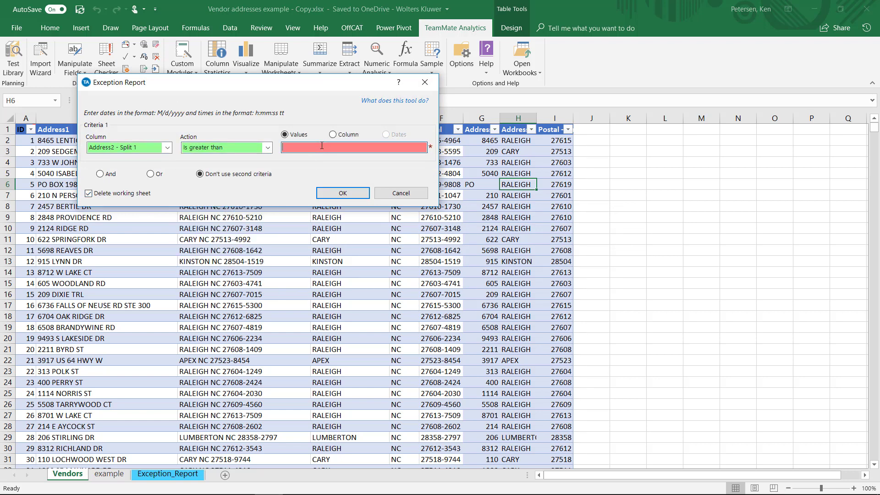
text(0)
click(351, 192)
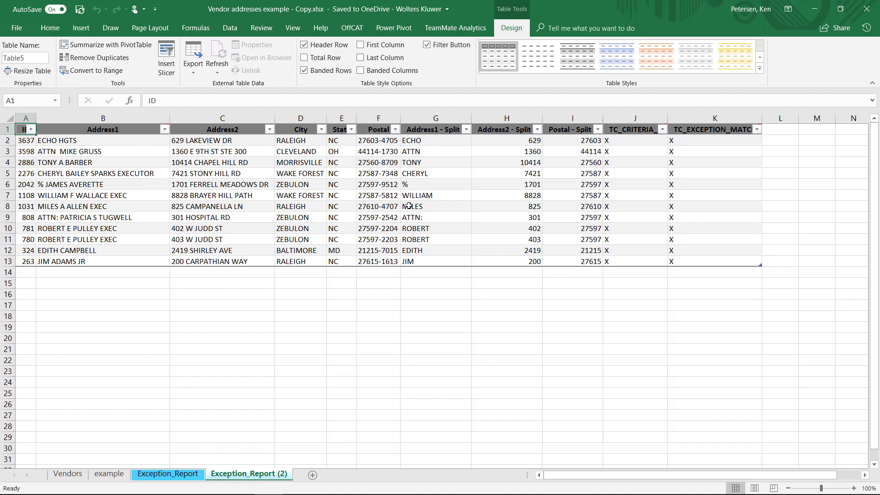
Copy column H into column L of Exception_Report (2) and head it 'Street Number'.
click(505, 117)
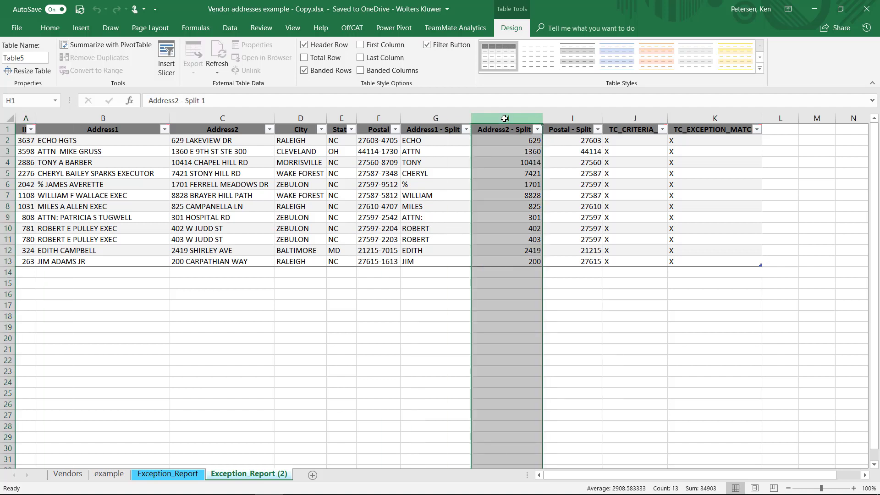
key(ctrl+c)
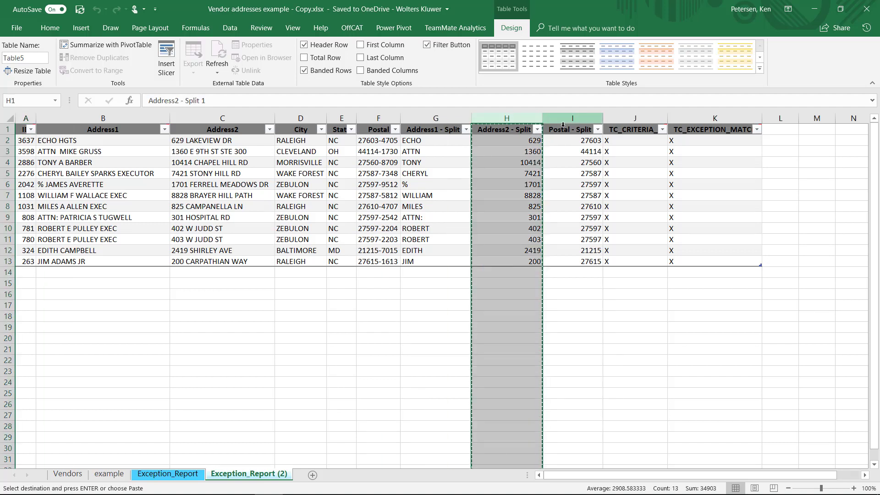
click(778, 129)
key(ctrl+v)
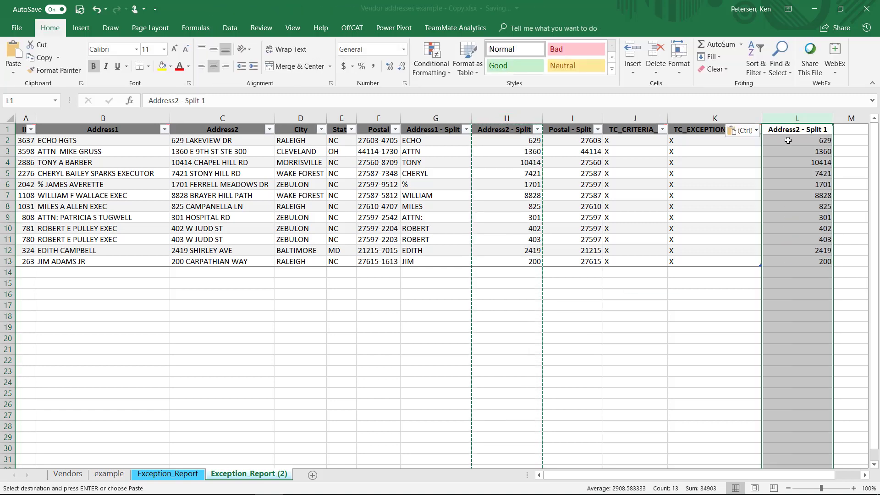
click(801, 130)
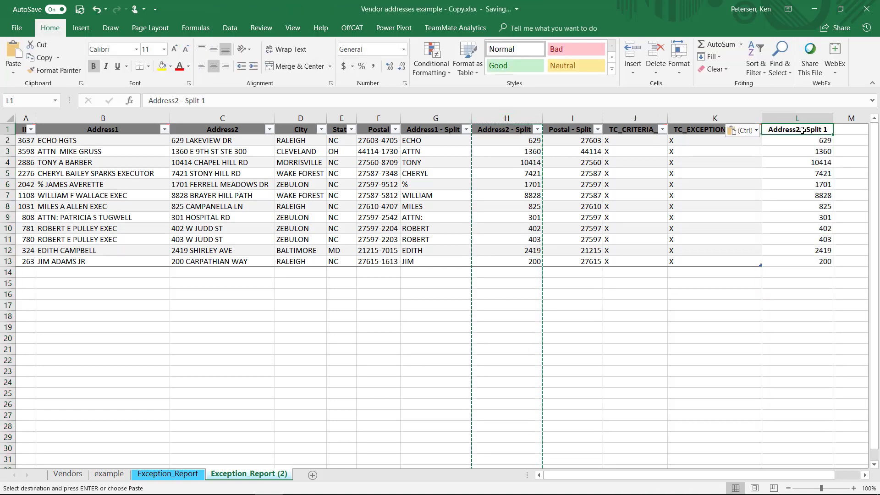
text(Street )
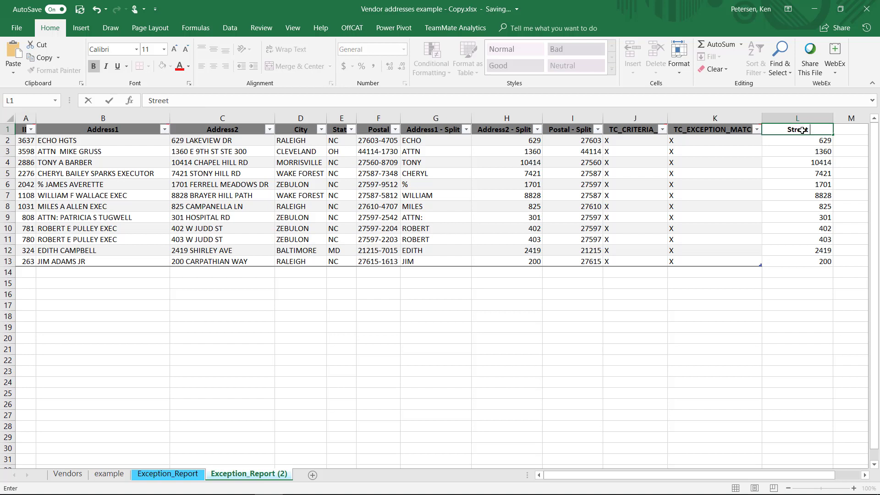
text(Number)
key(Return)
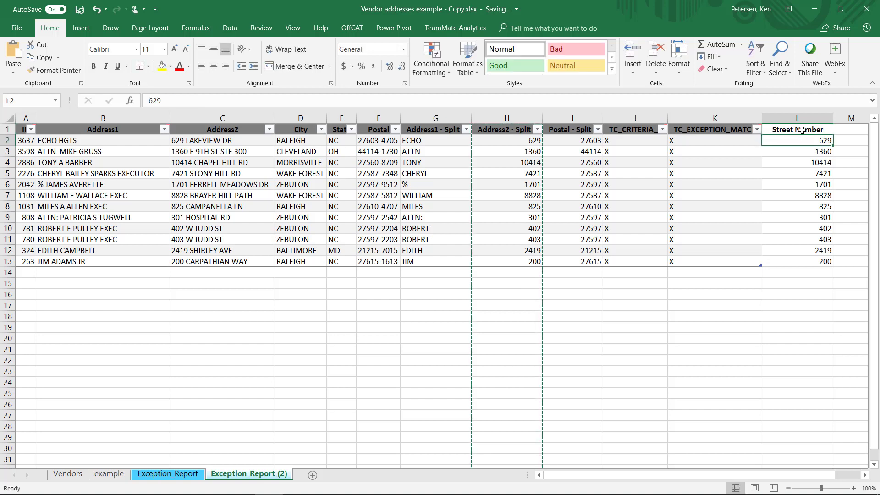
On Exception_Report, copy column G into column L and head it 'Street Number'.
click(199, 475)
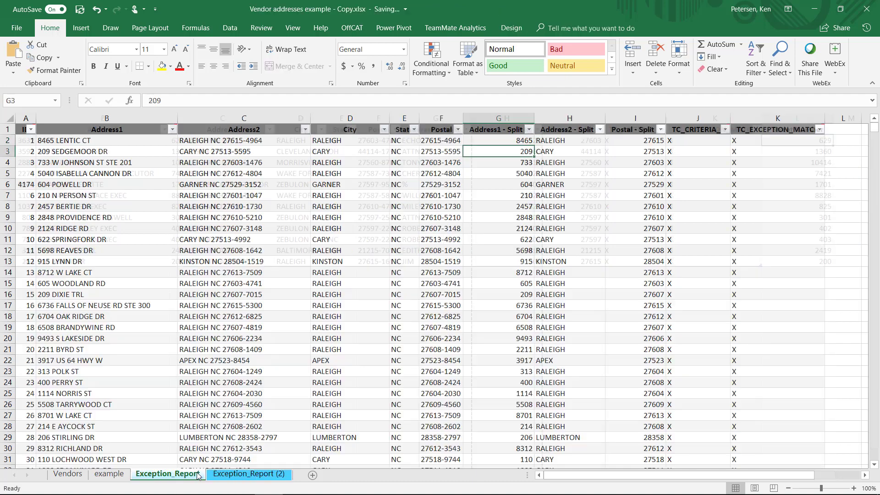
click(501, 120)
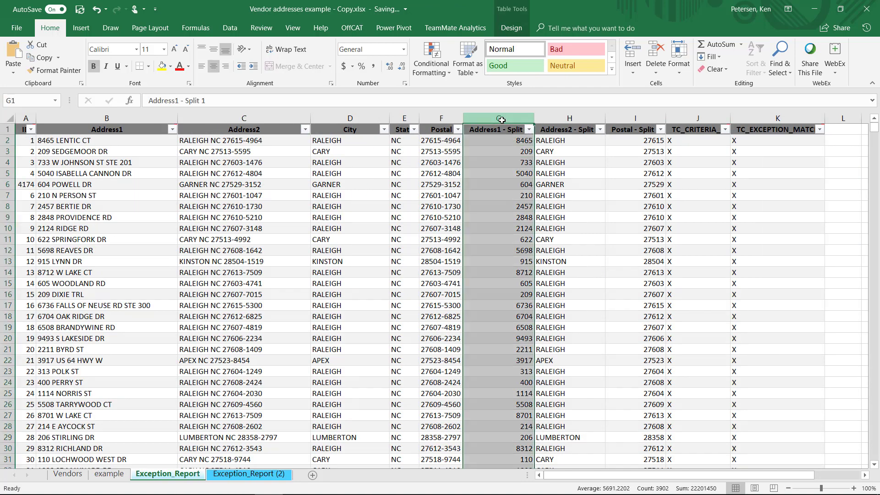
key(ctrl+c)
click(838, 128)
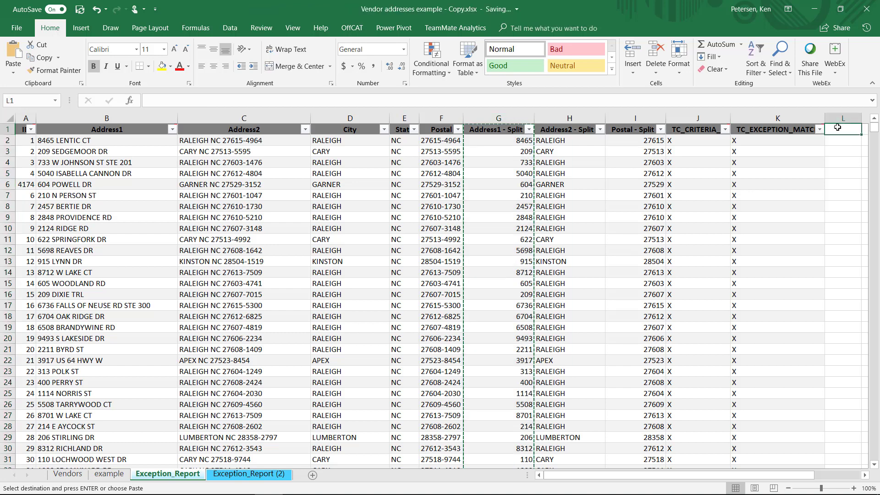
key(ctrl+v)
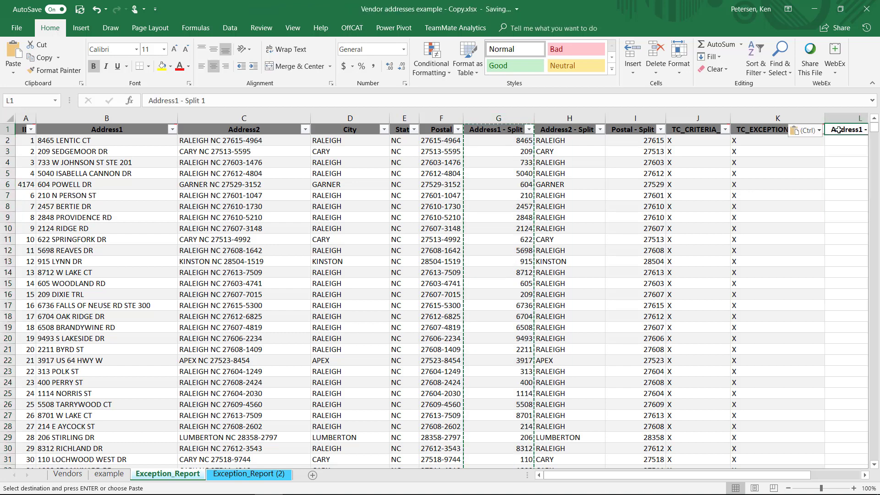
text(Stree)
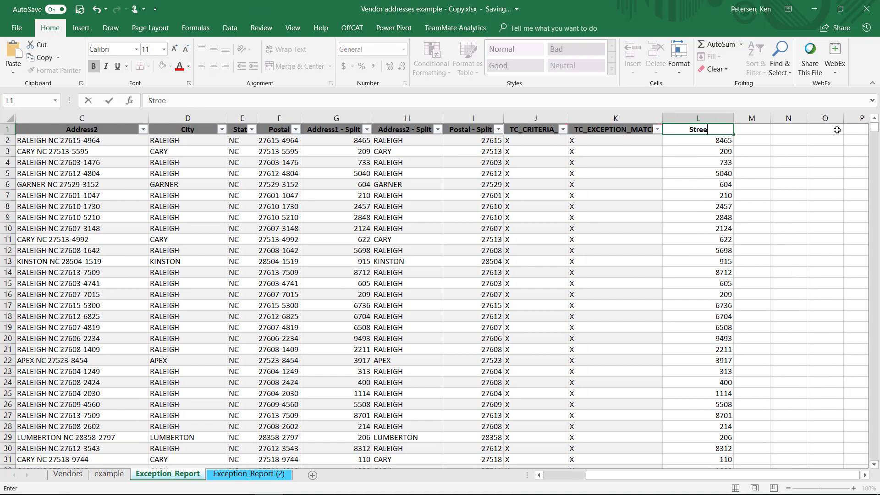
text(t Number)
key(Return)
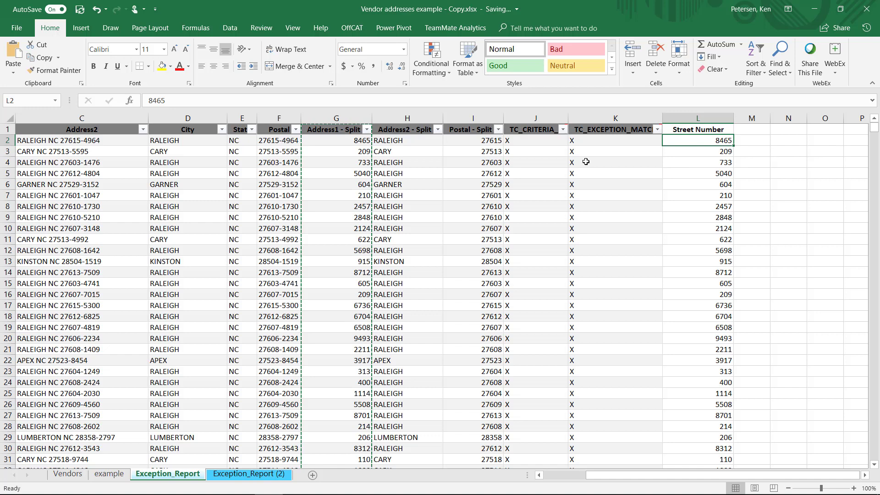
Append Exception_Report and Exception_Report (2) into a new Appended sheet.
click(452, 29)
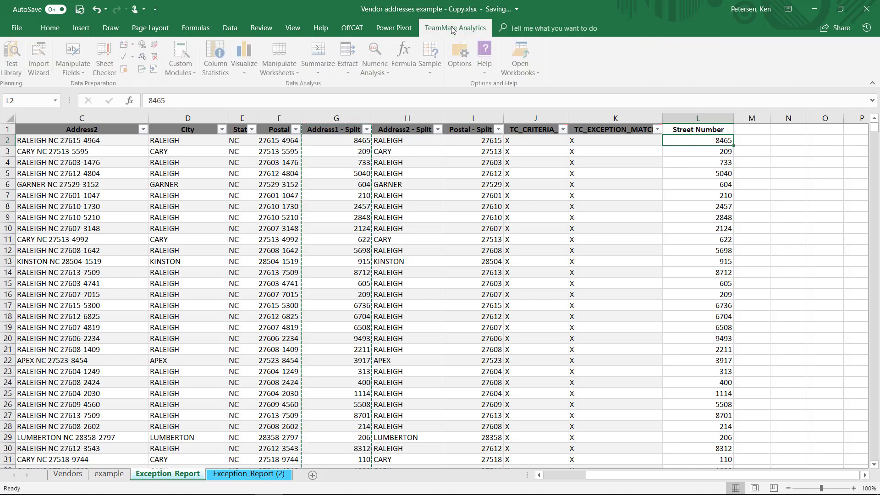
click(280, 64)
click(290, 98)
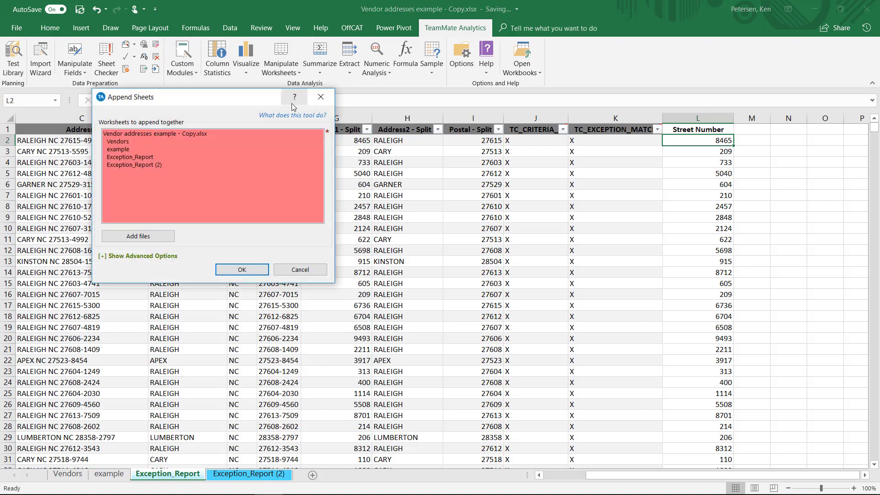
click(112, 159)
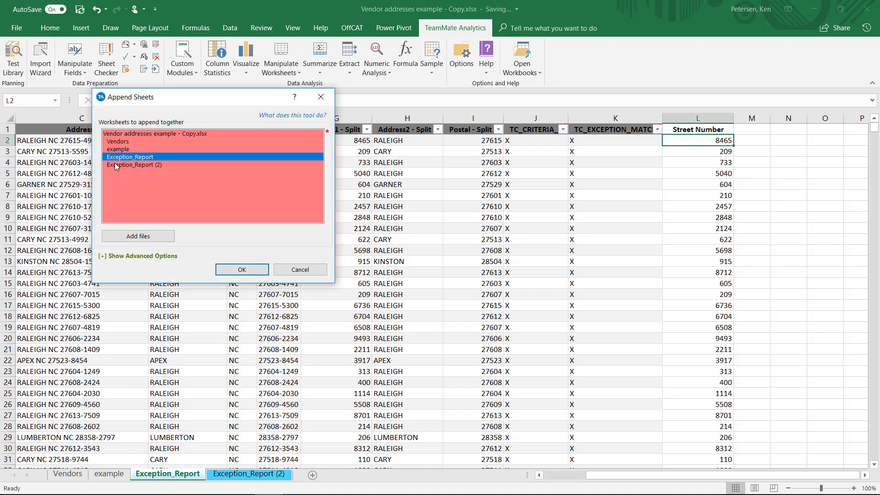
ctrl+click(114, 164)
click(250, 271)
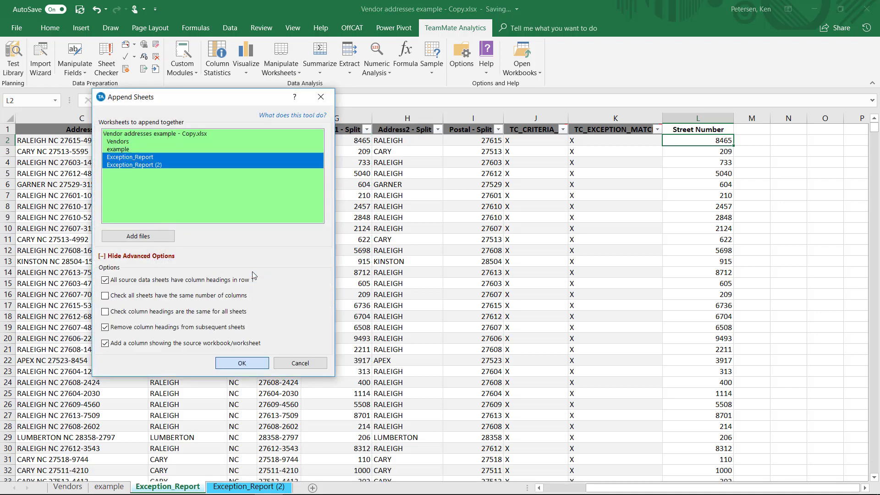
key(Return)
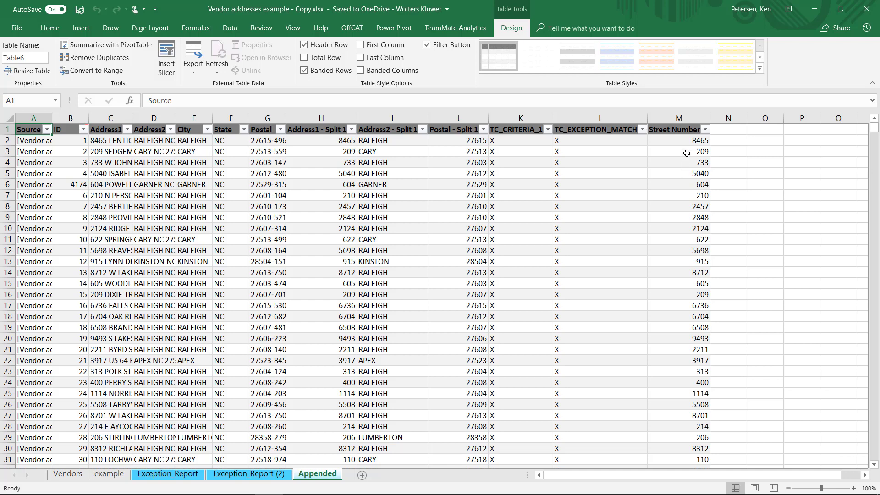
Combine Street Number, '!' and Postal - Split 1 into a new column, then autofit column N.
click(455, 28)
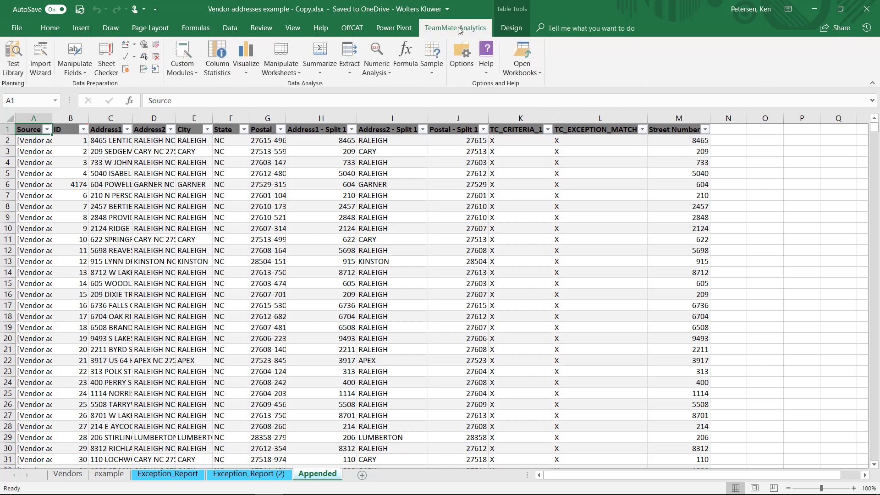
click(75, 68)
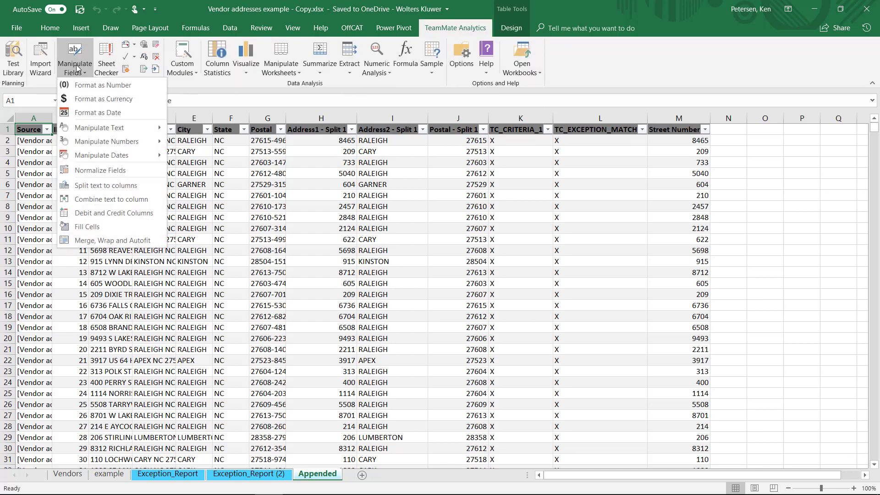
click(103, 200)
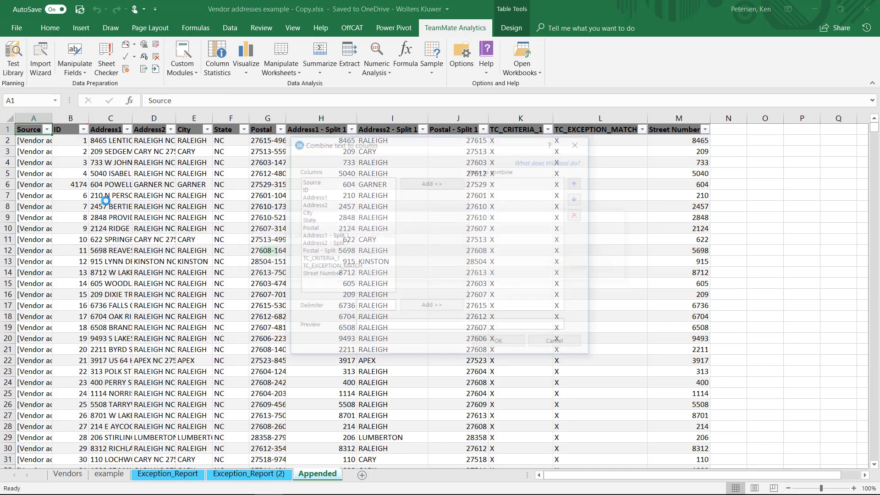
click(332, 274)
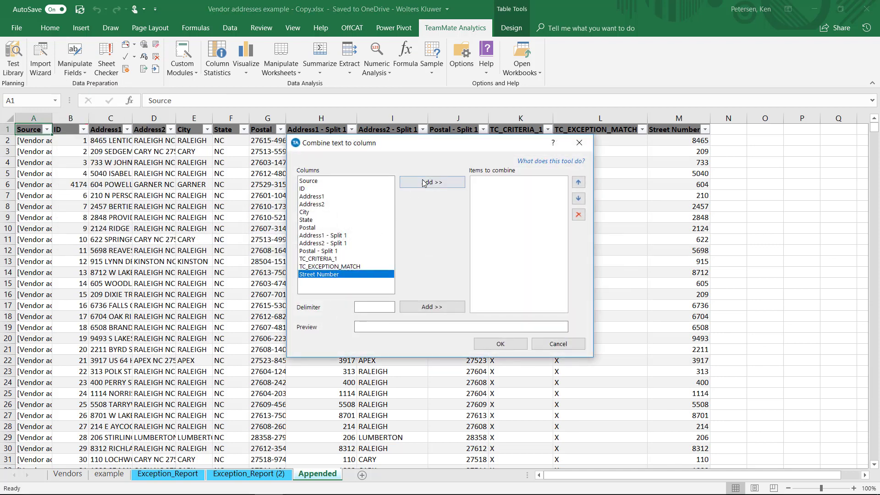
click(431, 182)
click(374, 307)
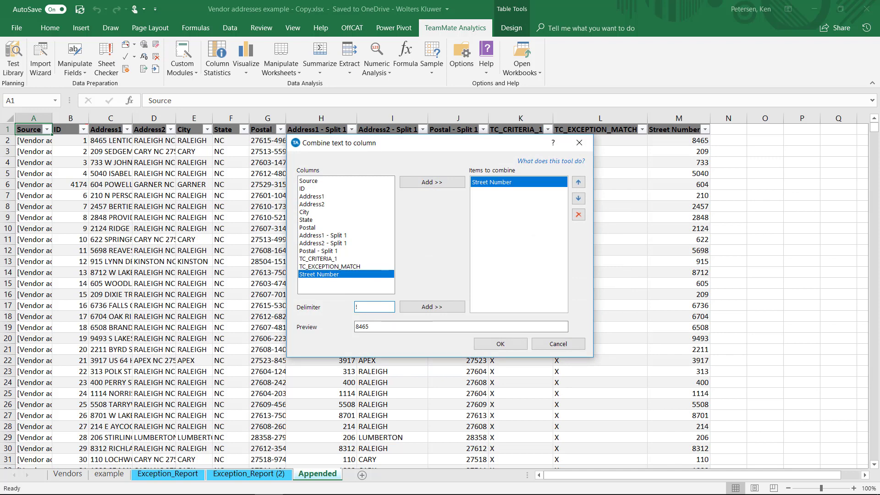
text(!)
click(430, 307)
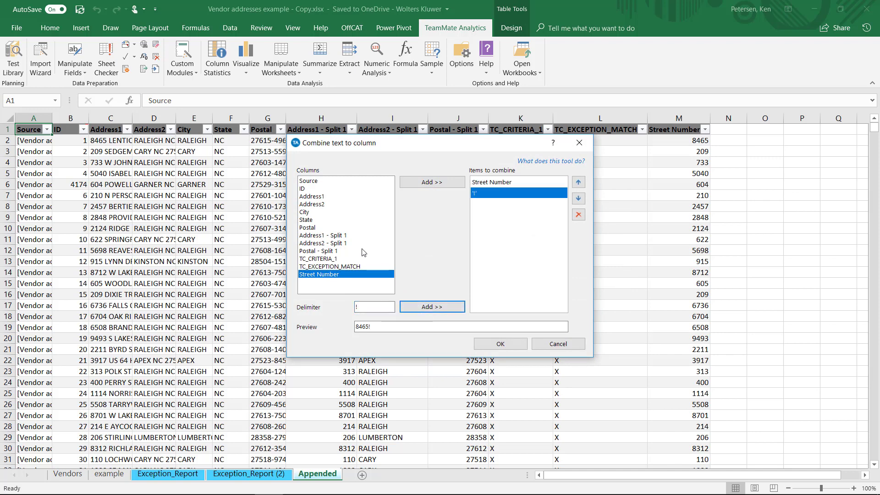
click(341, 251)
click(419, 188)
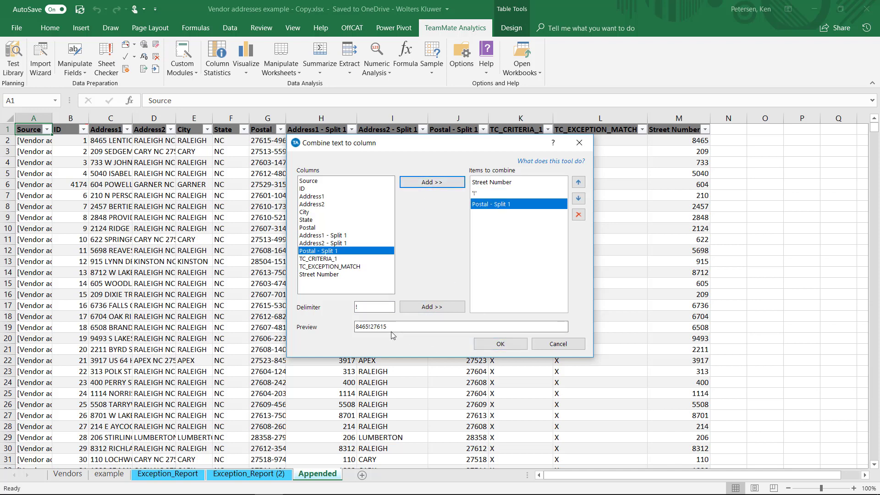
click(500, 344)
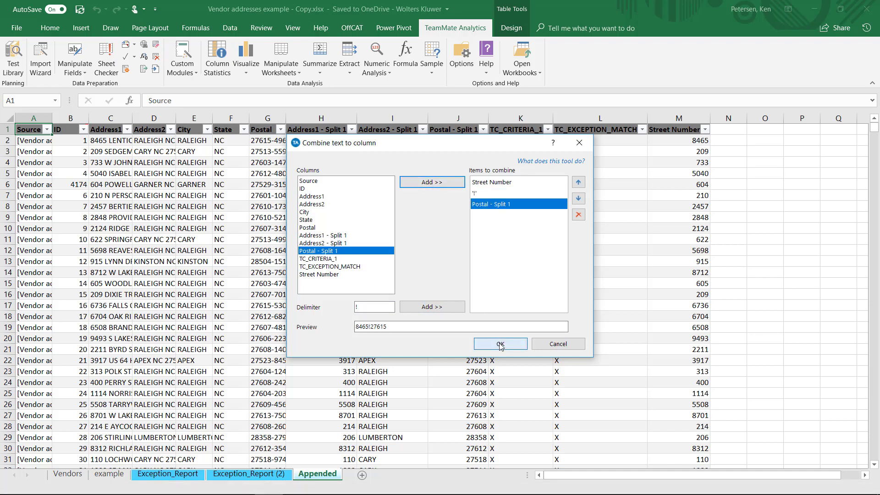
drag(745, 118, 745, 117)
double_click(745, 117)
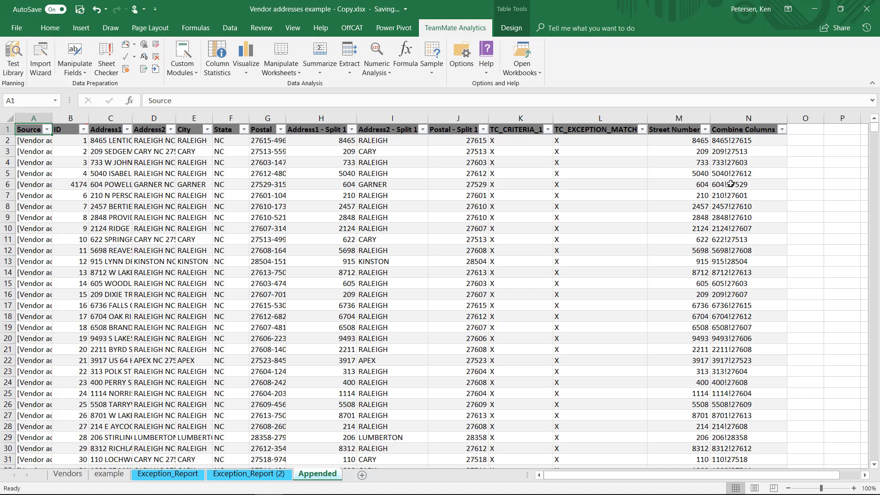
Run a Duplicates analysis on the Combine Columns column into a new sheet.
click(344, 72)
click(373, 99)
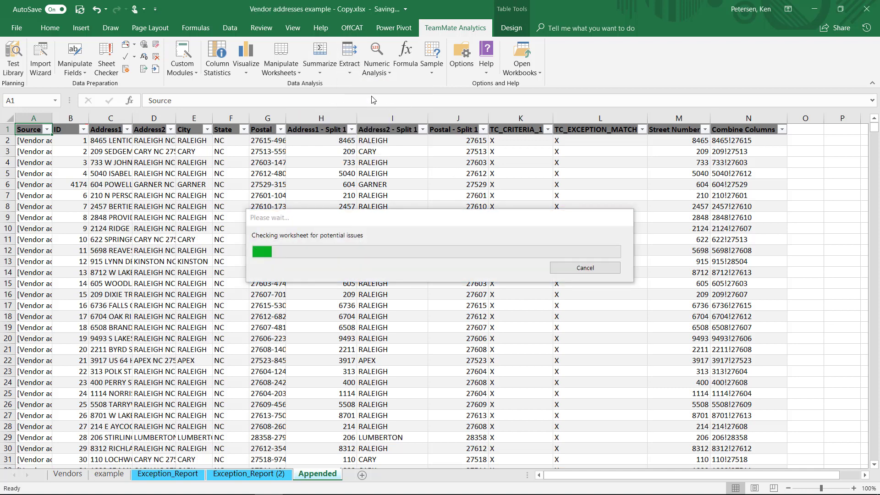
click(451, 208)
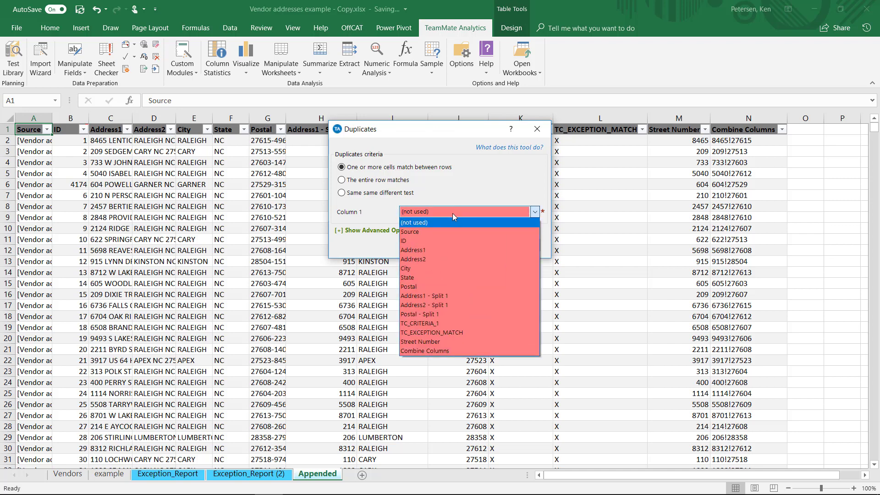
click(454, 351)
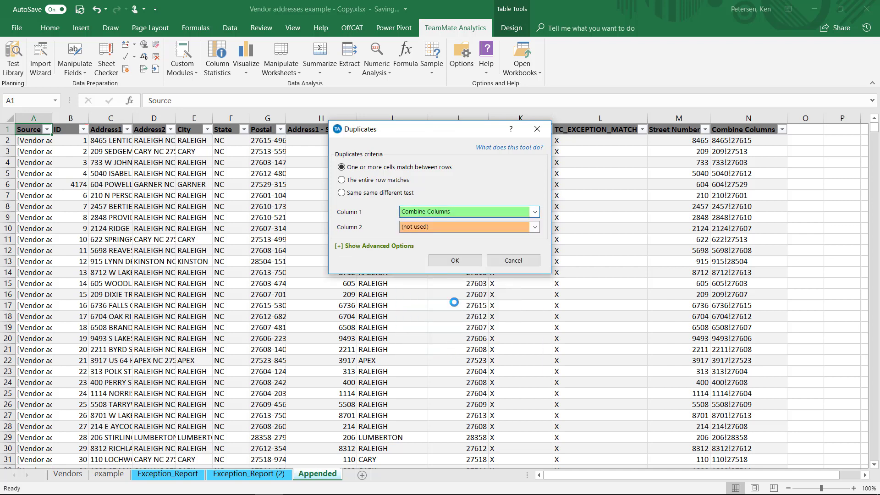
click(459, 260)
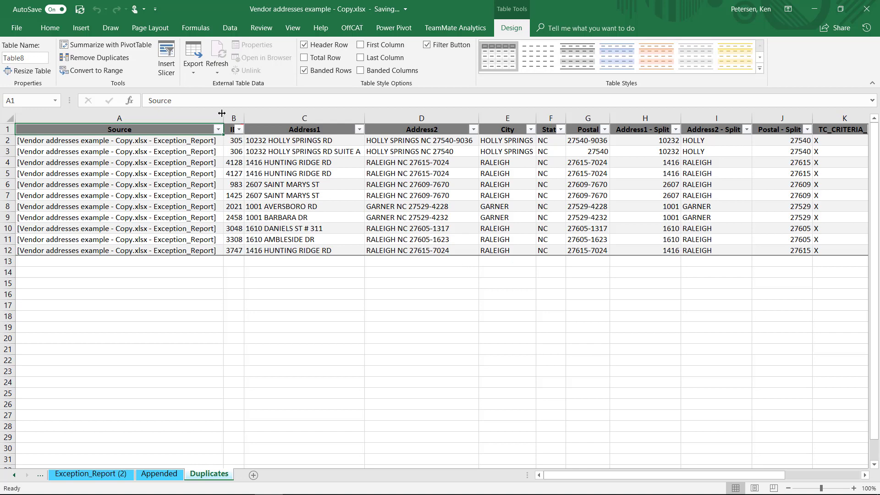
Narrow the Source column, then sort the Duplicates rows by Address1 ascending so matching addresses group together.
drag(225, 112, 118, 118)
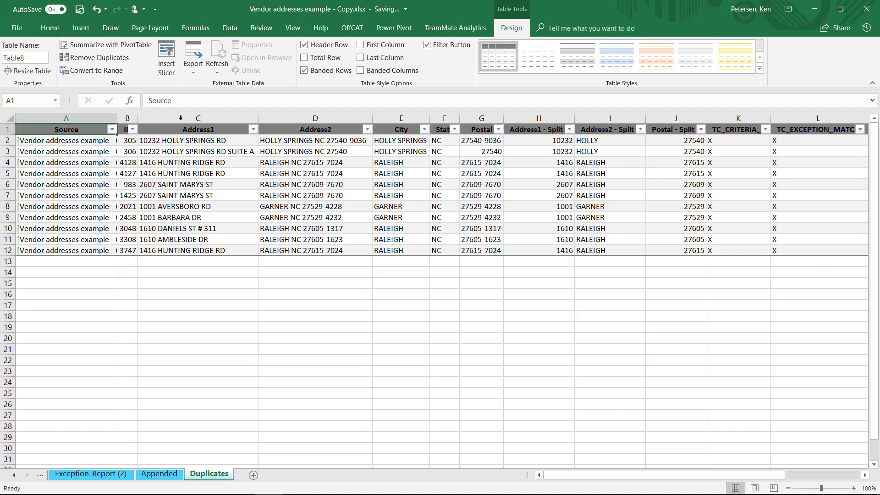
click(253, 129)
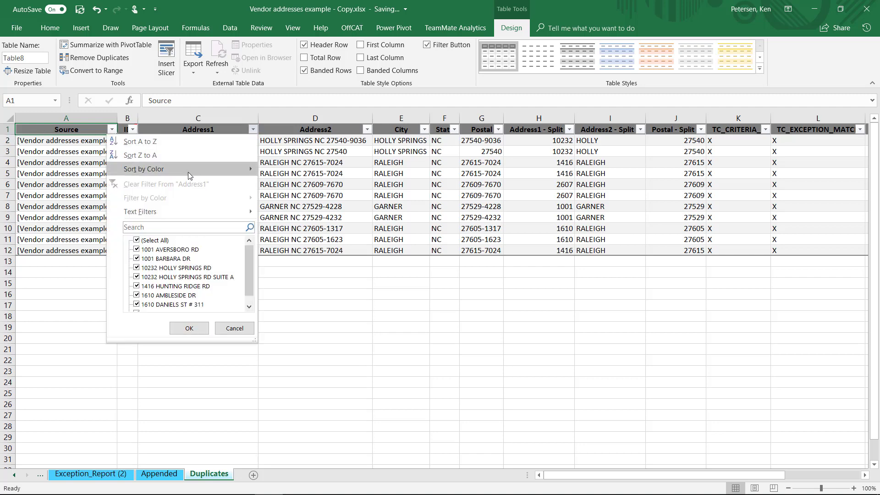
click(161, 143)
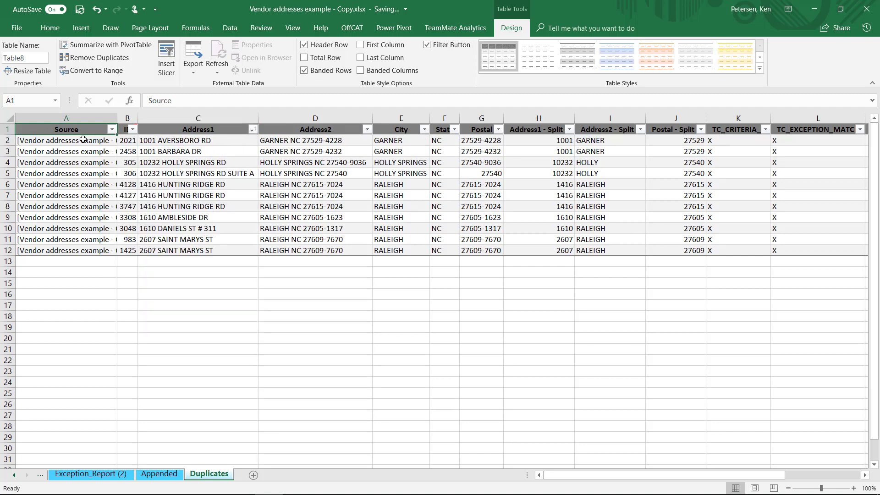
click(8, 142)
drag(9, 142, 12, 151)
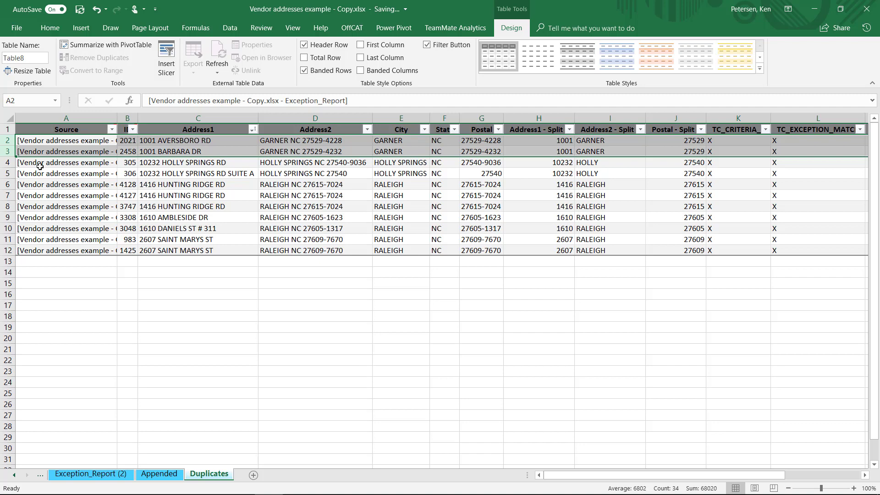
drag(8, 163, 8, 173)
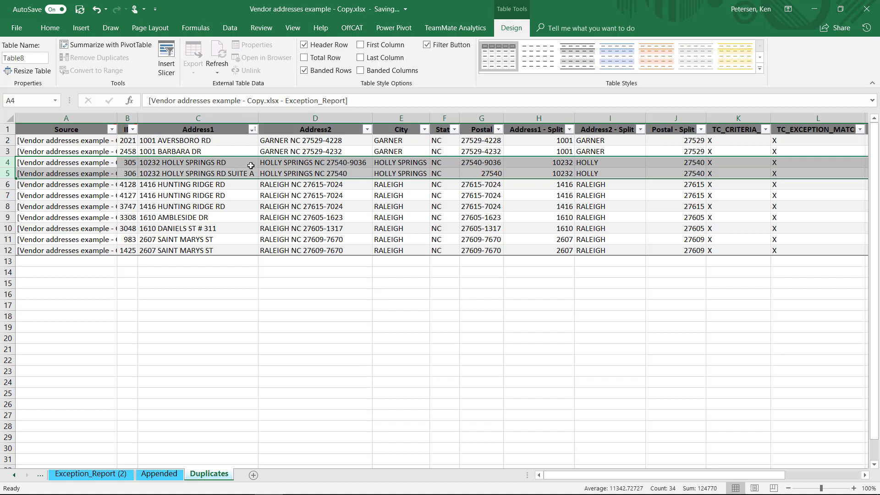
drag(8, 185, 9, 209)
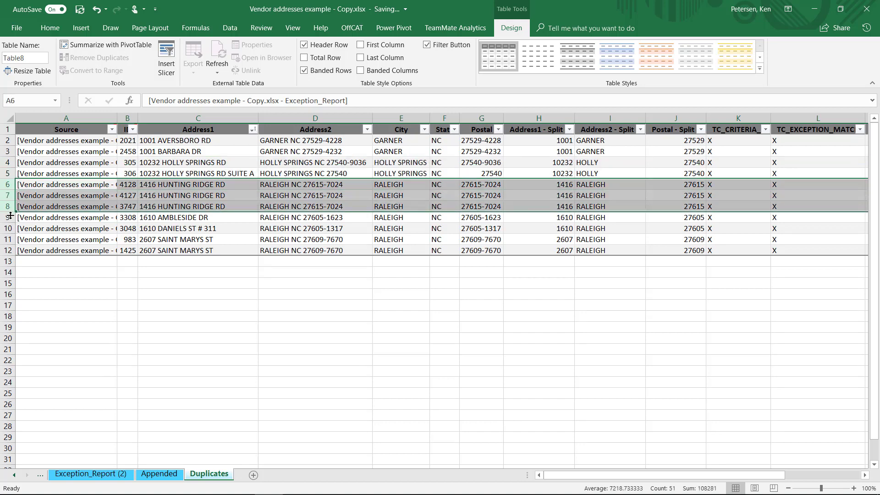
click(8, 217)
drag(7, 239, 10, 250)
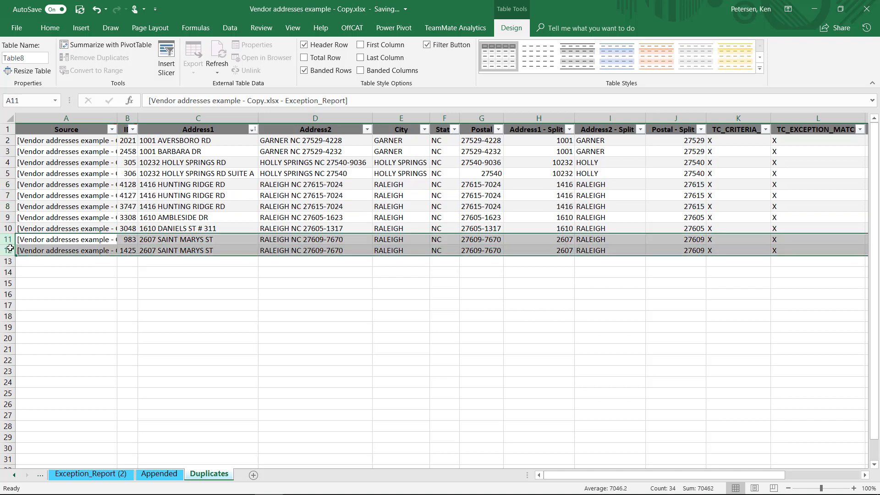